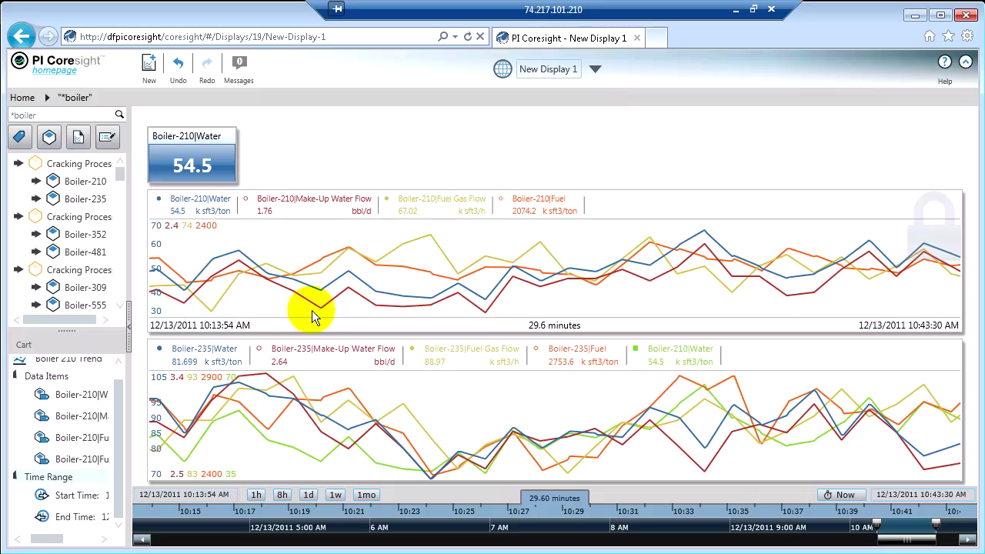
- Replace the display title 'New Display 1' with 'Boiler Trends'
left_click(544, 70)
double_click(547, 69)
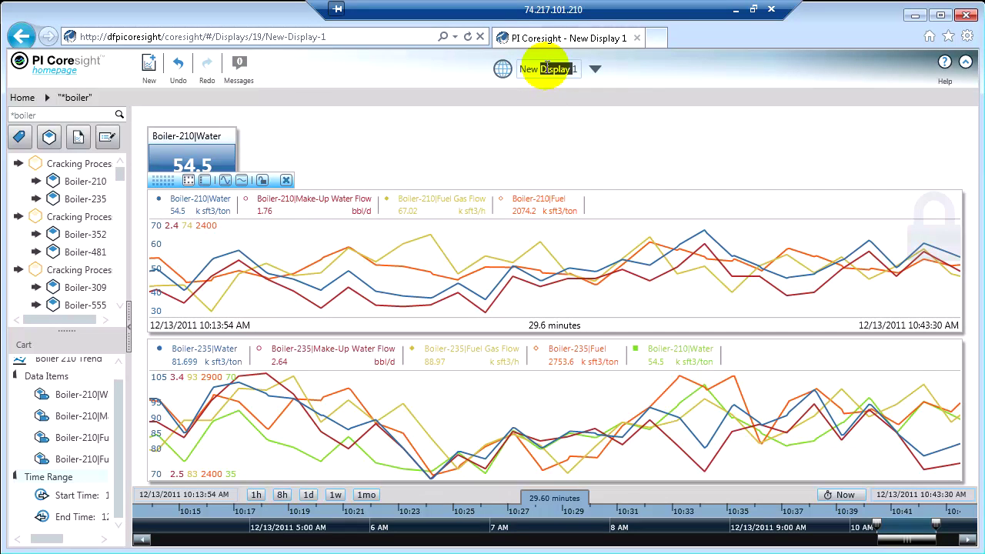
key("BackSpace")
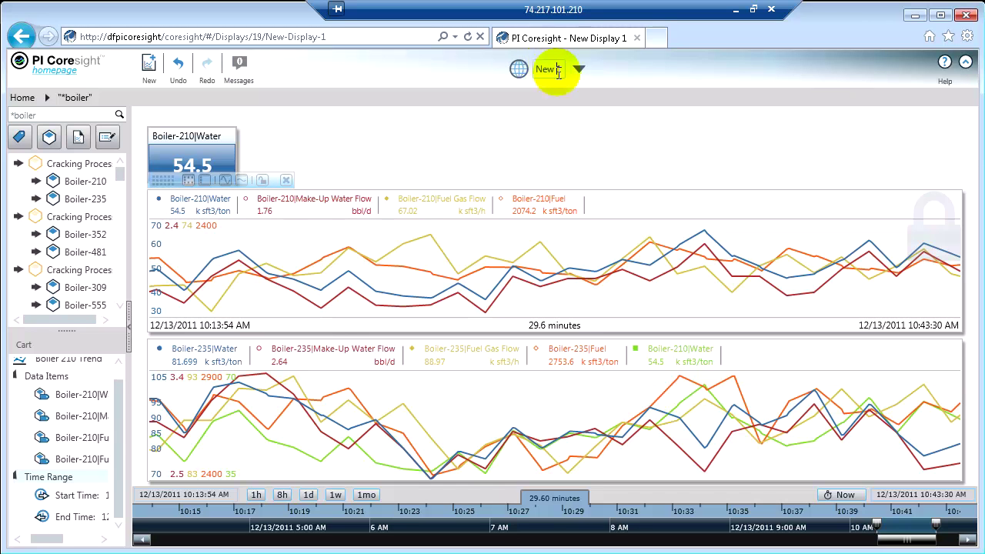
left_click_drag(558, 70, 517, 81)
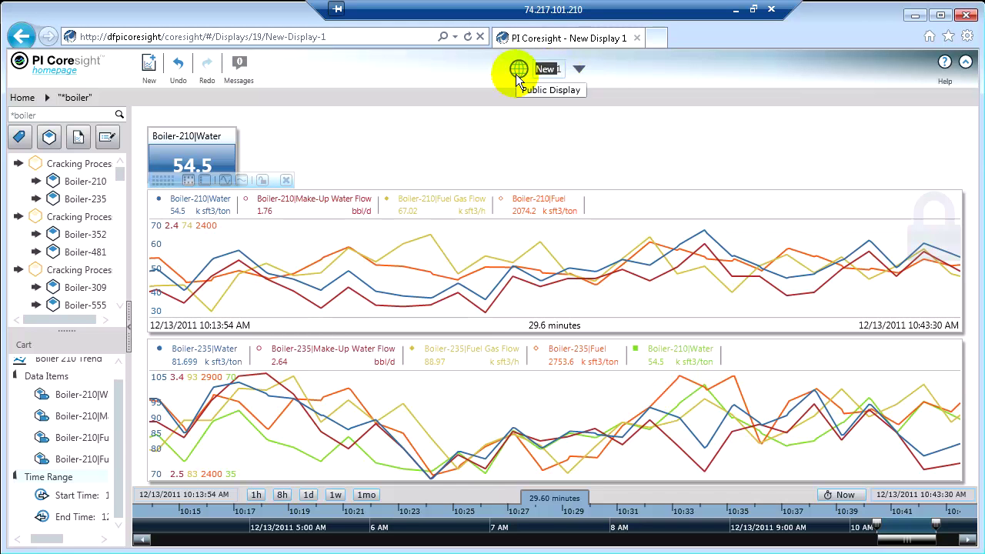
key("BackSpace")
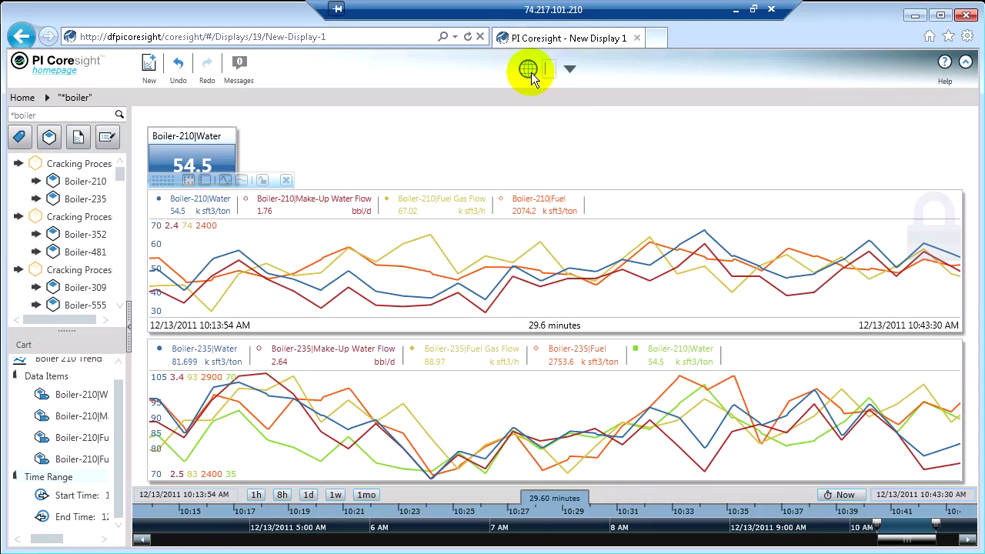
type("Boiler Trends")
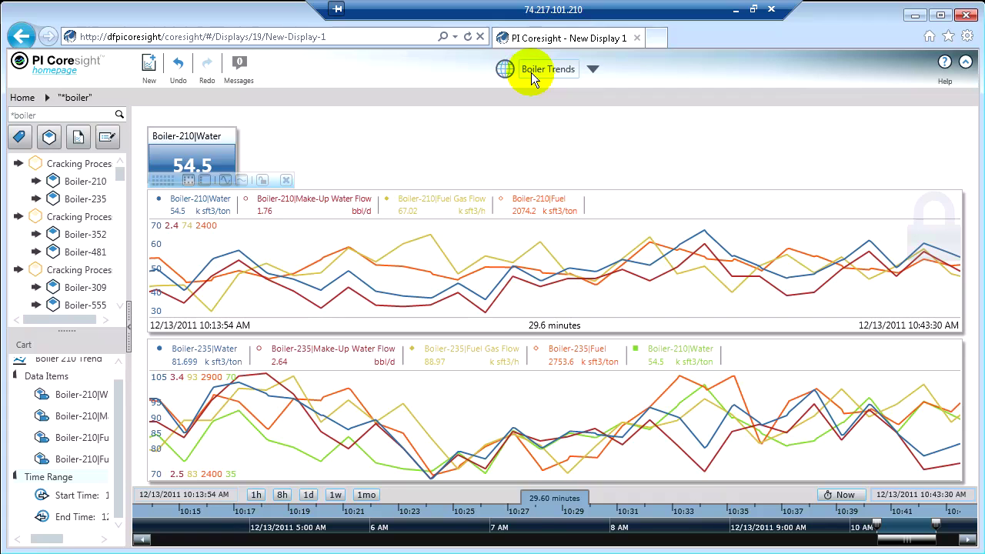
key("Return")
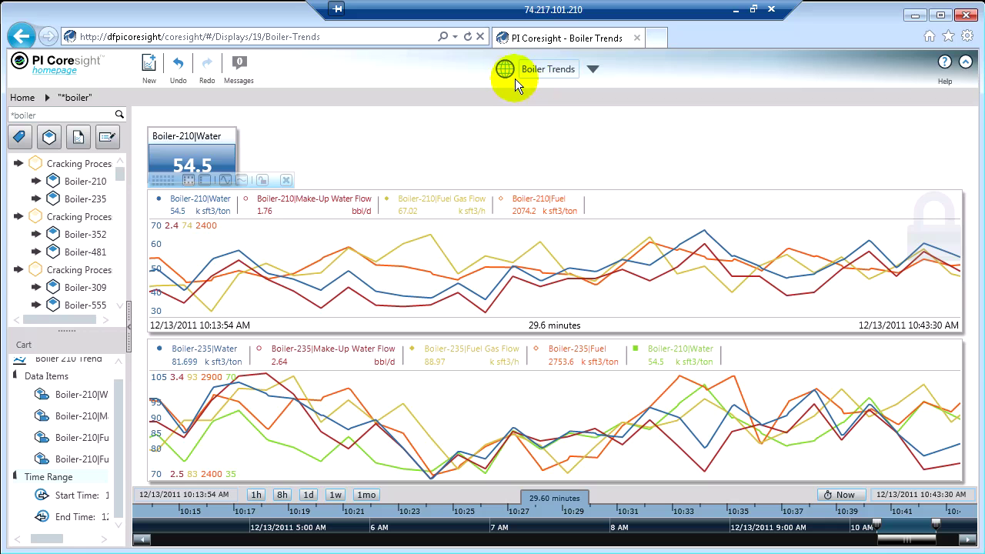
- Turn Public off and back on for Boiler Trends, then preview its homepage tile
left_click(594, 72)
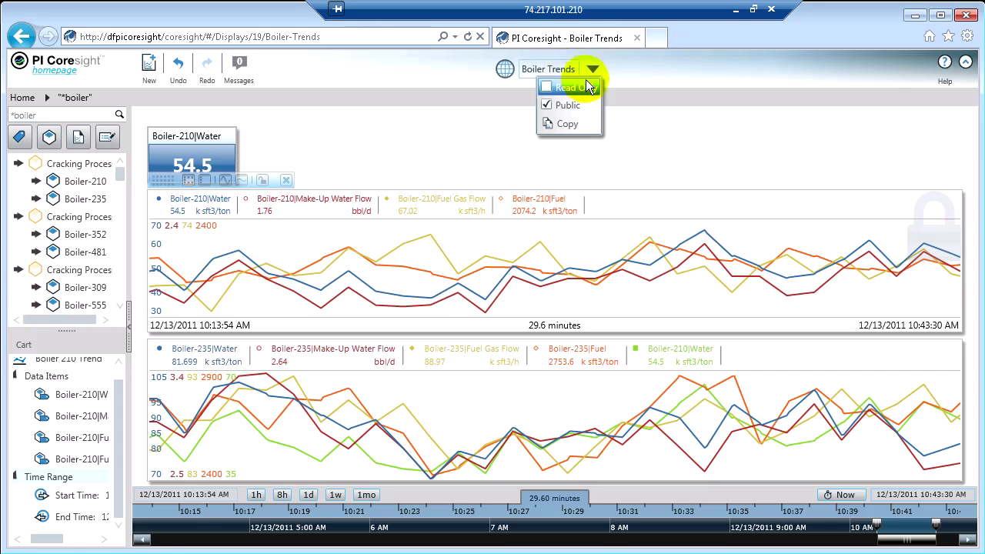
left_click(549, 109)
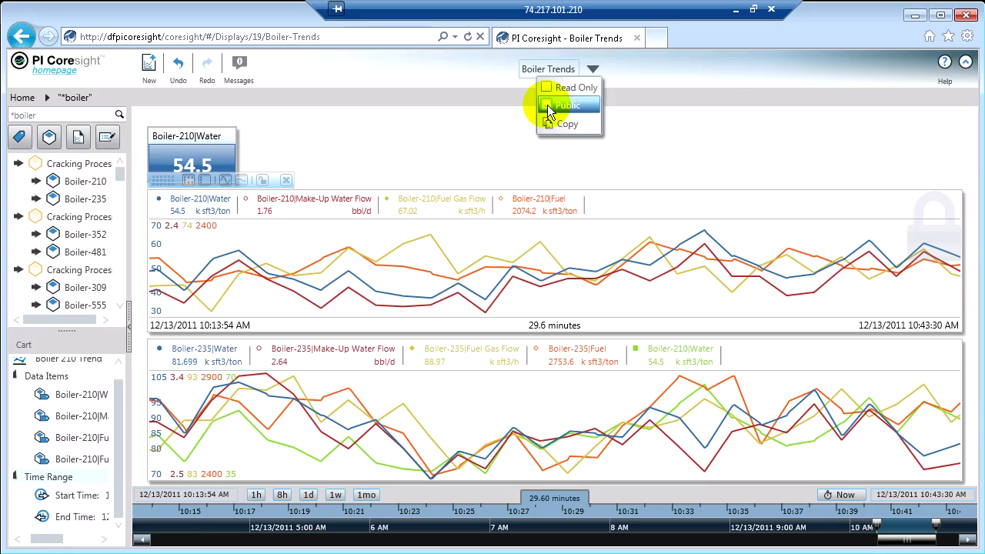
left_click(660, 67)
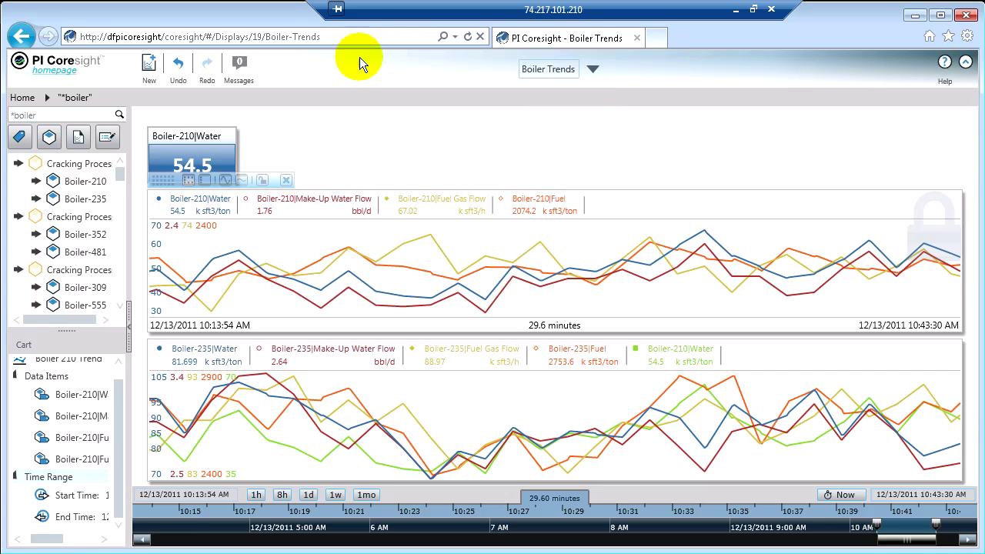
left_click(594, 70)
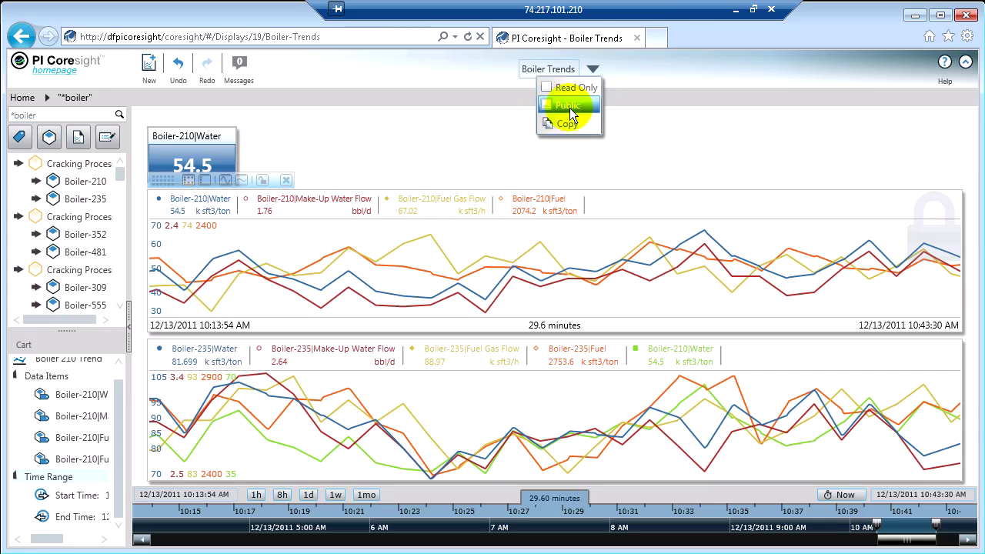
left_click(545, 107)
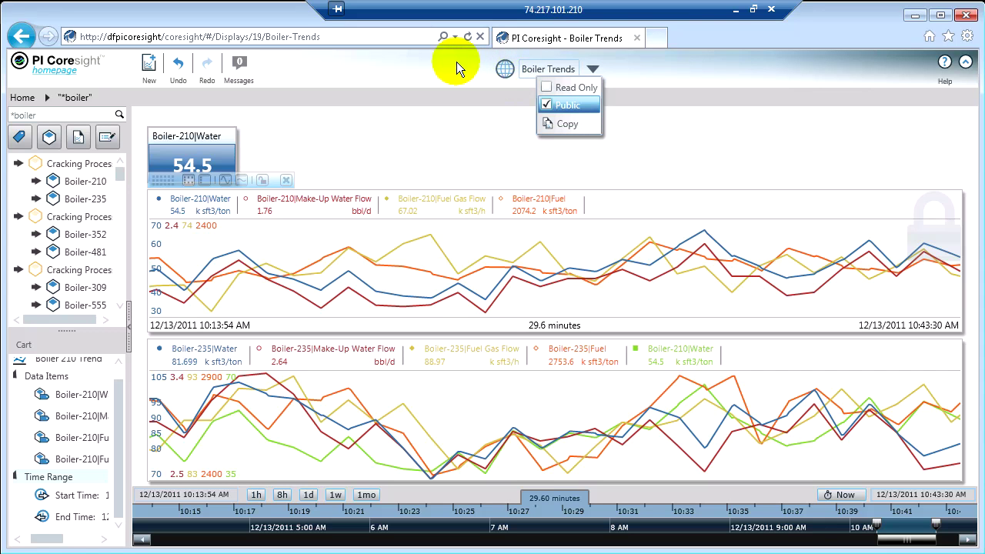
left_click(64, 63)
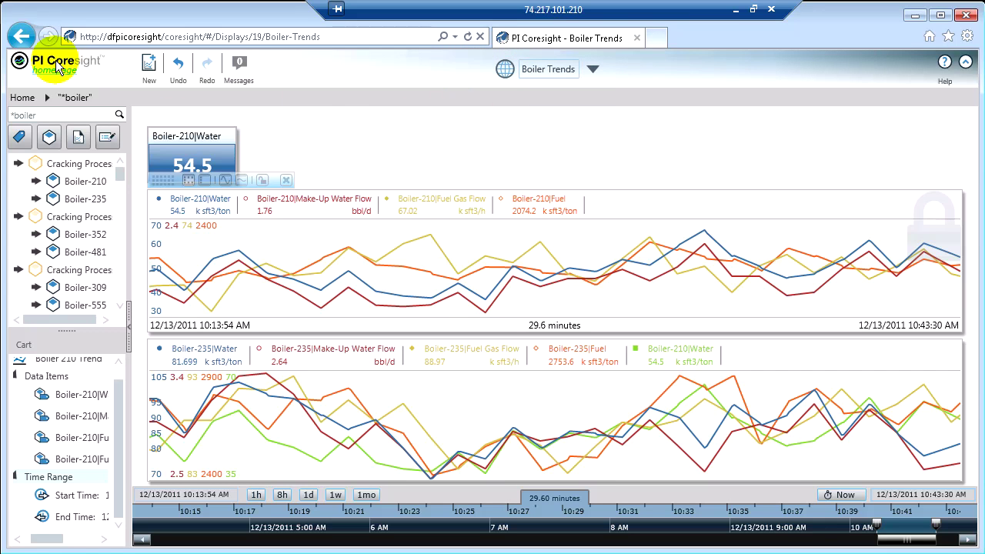
left_click(56, 67)
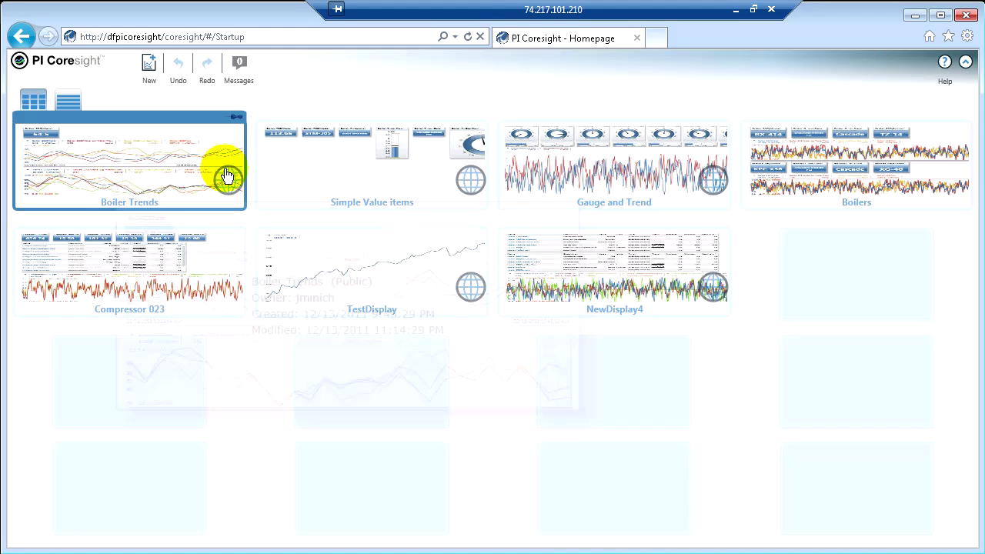
mouse_move(224, 178)
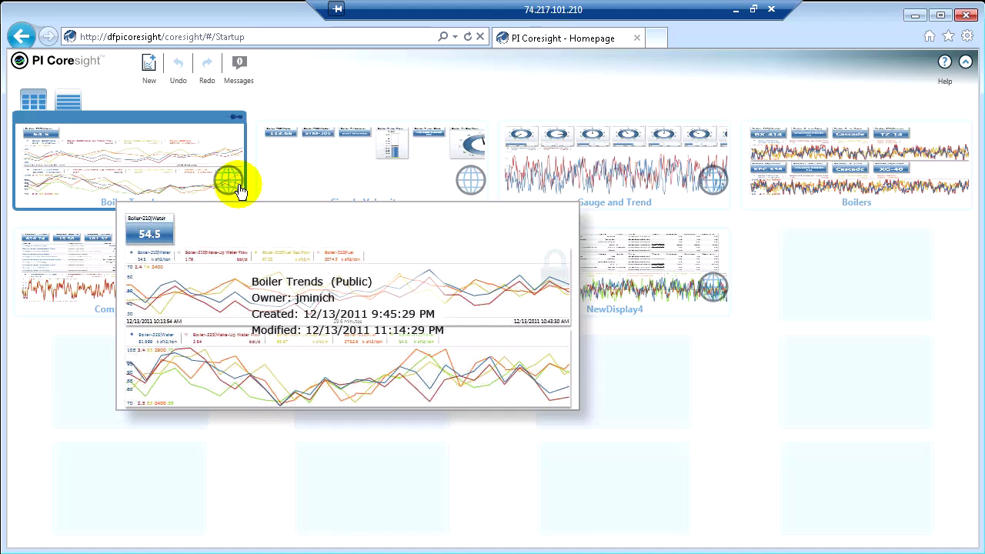
- Start a new display showing the Cracking Process element as a table
left_click(148, 66)
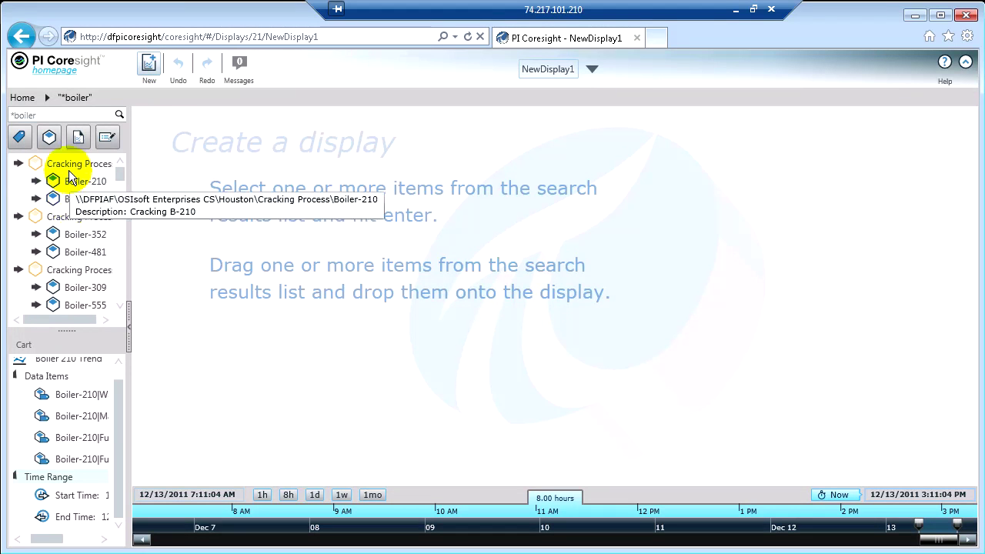
left_click_drag(199, 169, 199, 163)
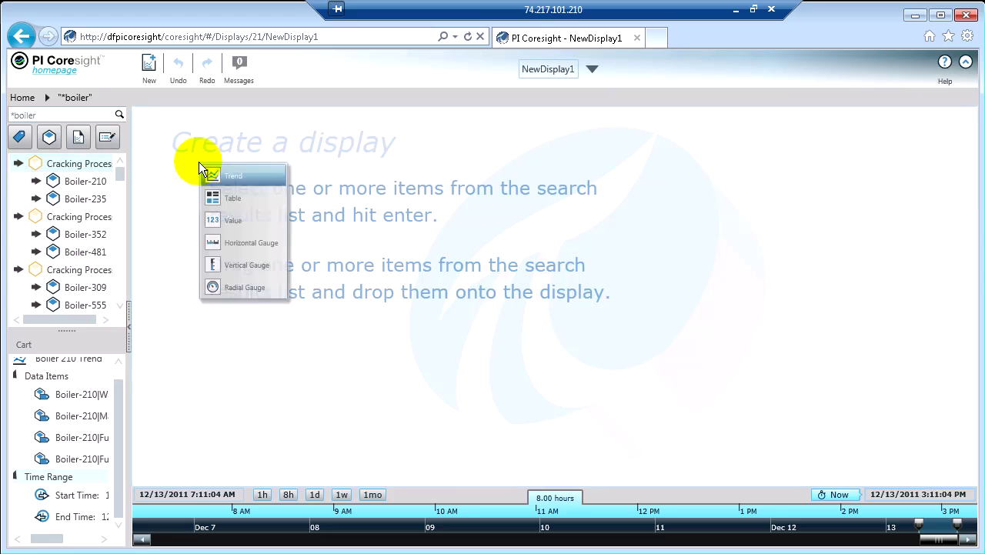
left_click(220, 197)
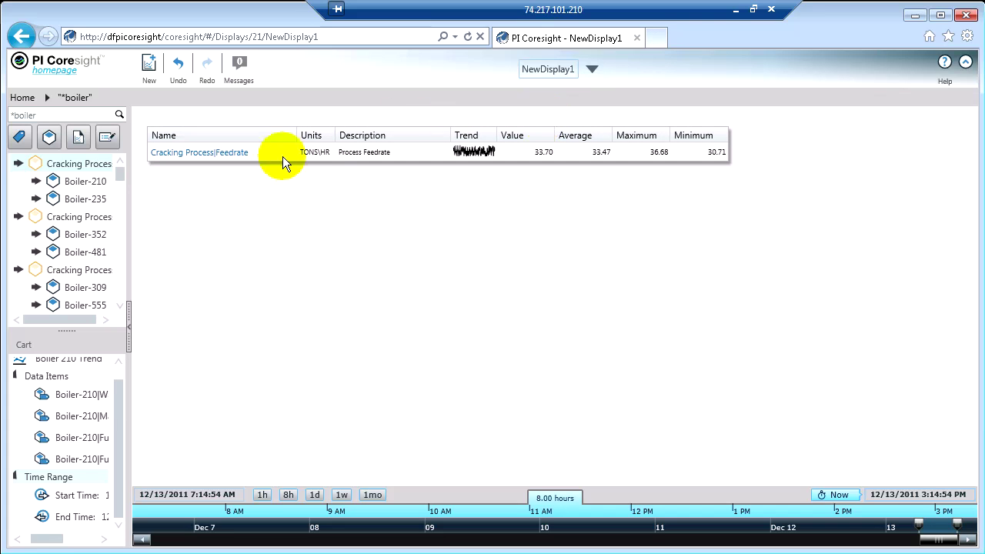
- Name the display 'Cracking Process' and mark it Public
left_click(548, 69)
type("Crac")
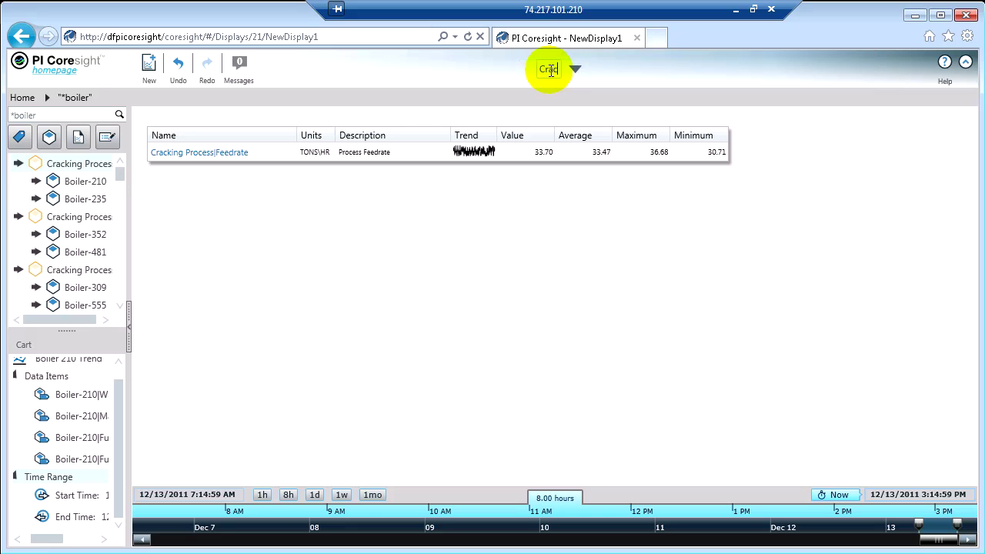
type("king Process")
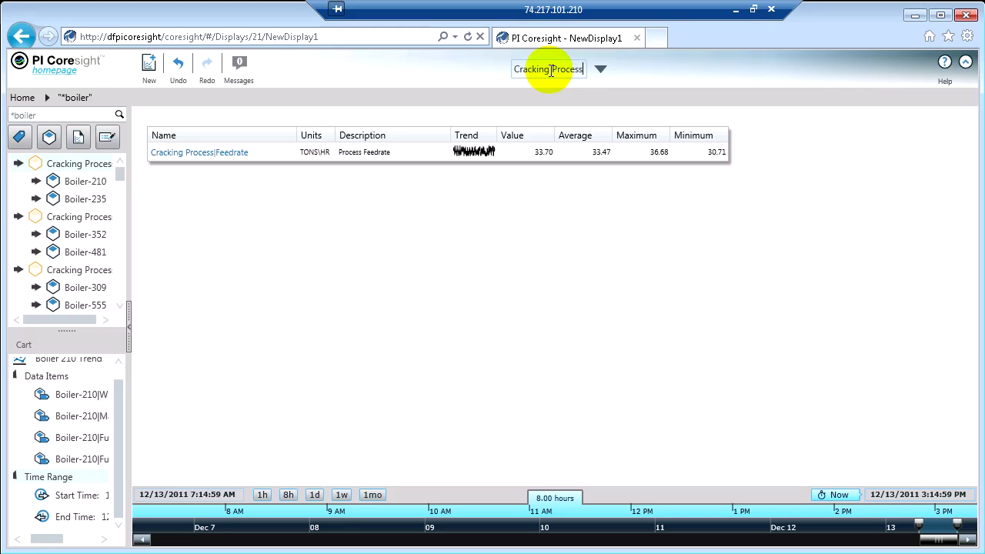
key("Return")
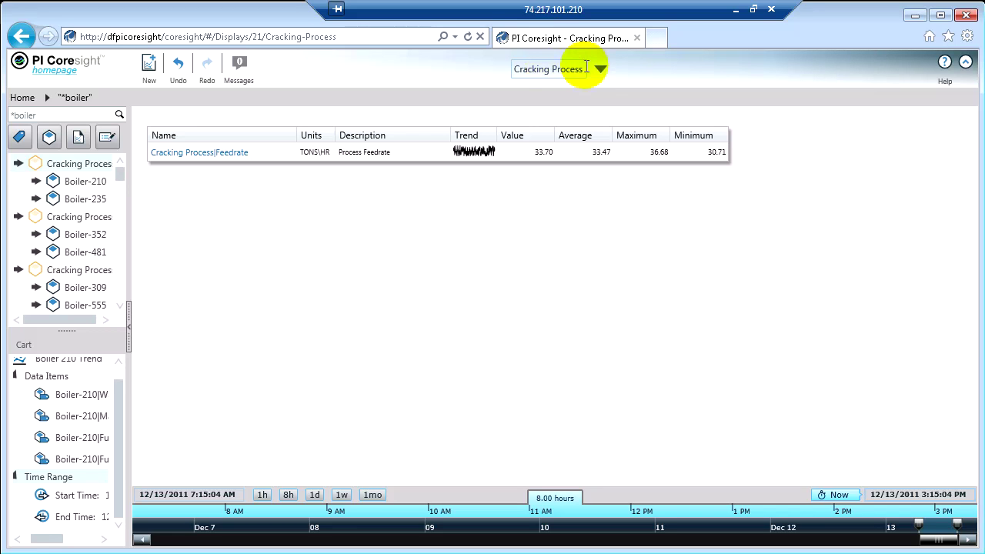
left_click(601, 70)
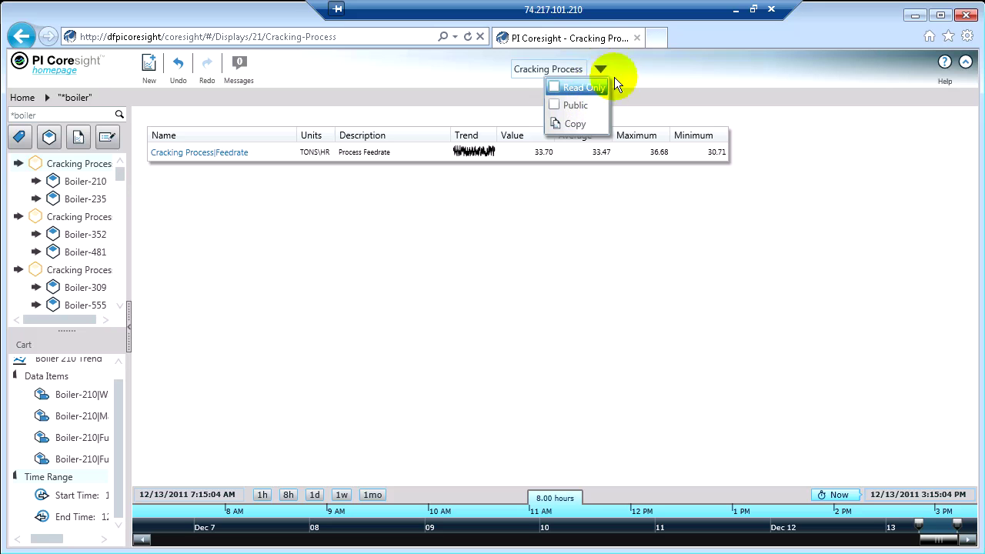
left_click(561, 104)
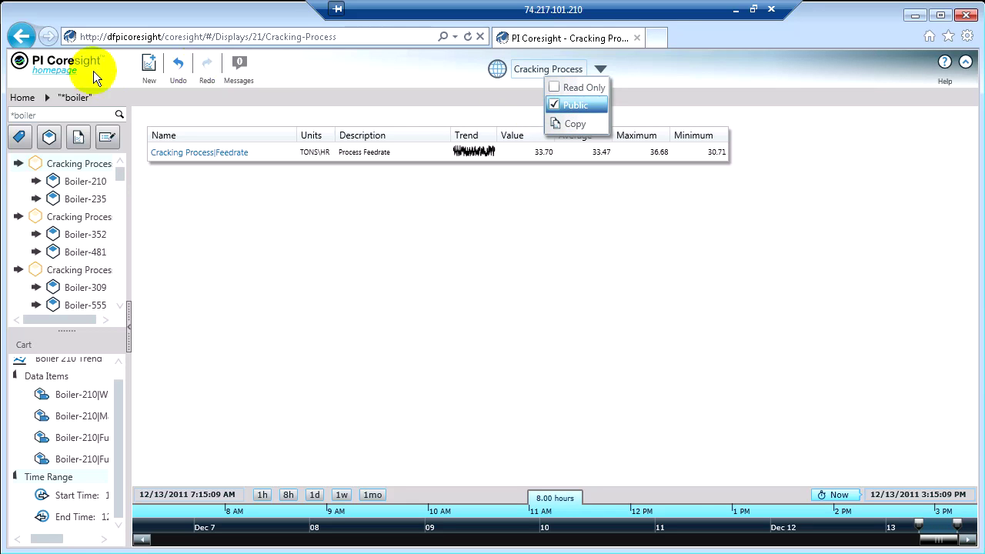
left_click(452, 79)
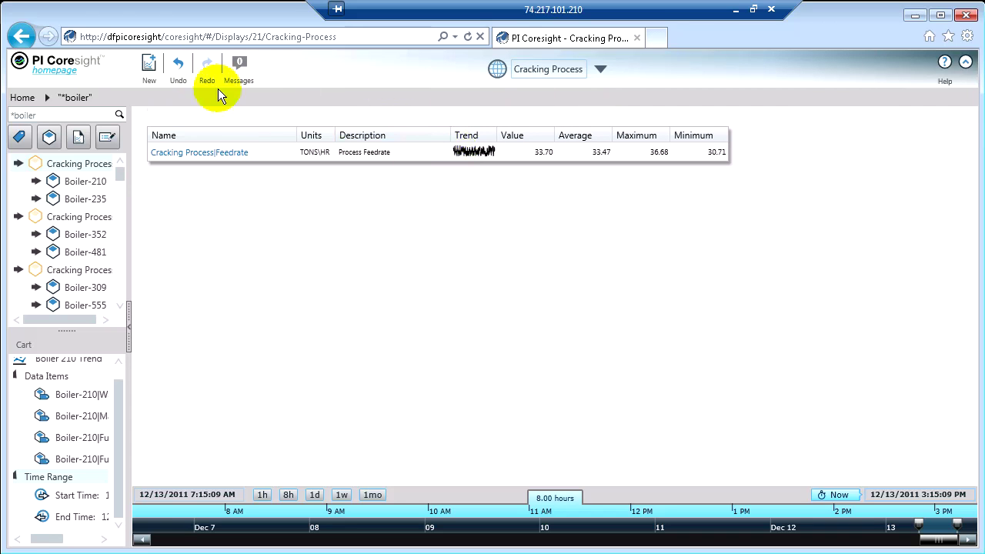
- Delete the Cracking Process display in list view, then return to thumbnail tiles
left_click(63, 69)
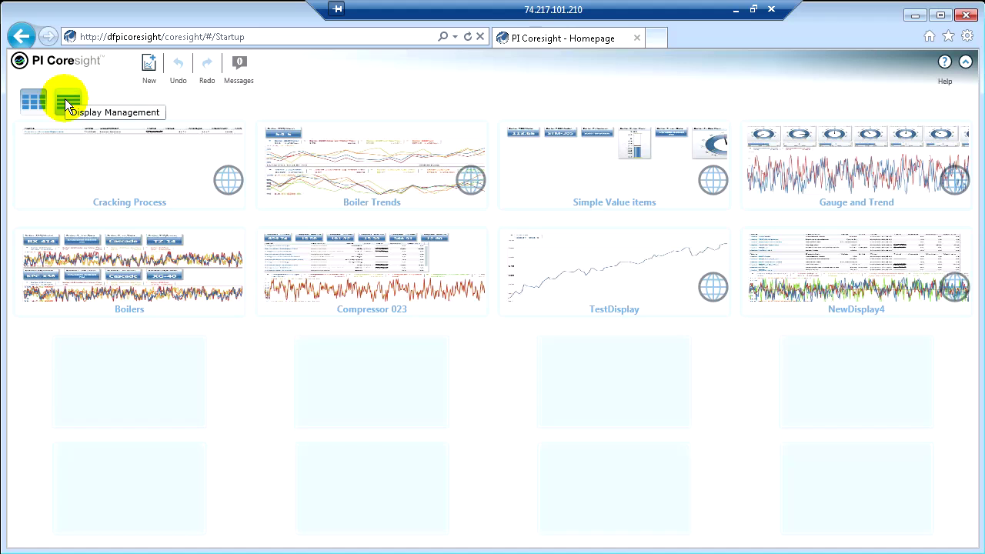
left_click(66, 101)
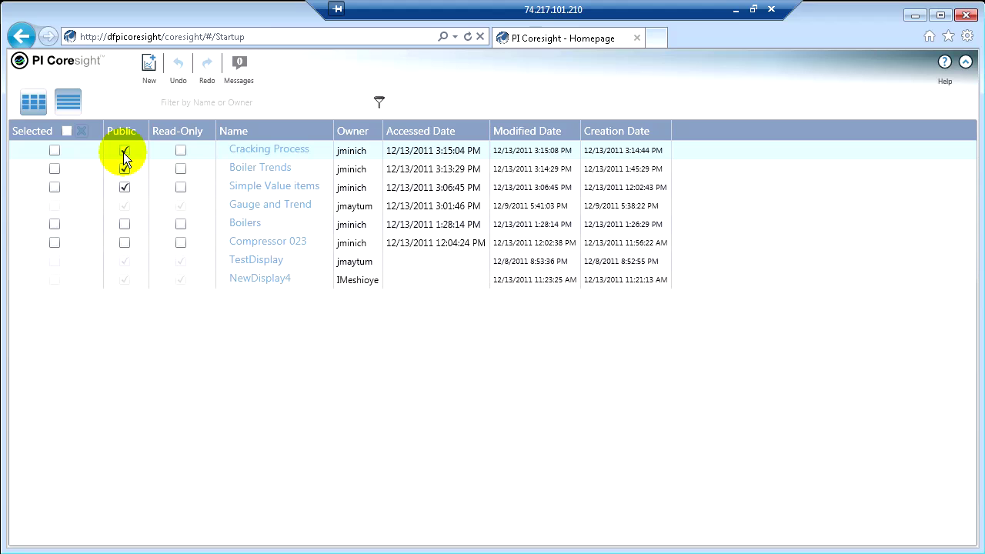
left_click(179, 150)
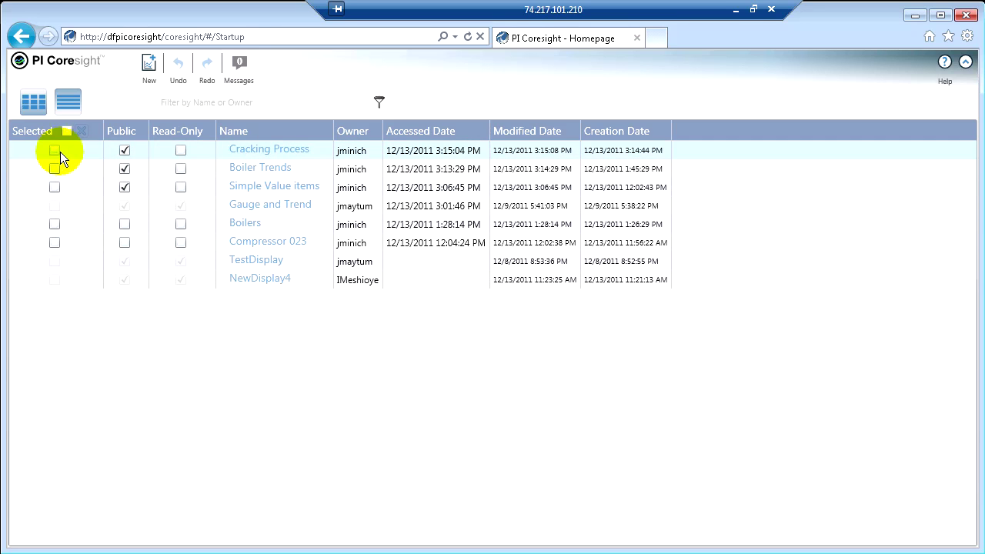
left_click(54, 150)
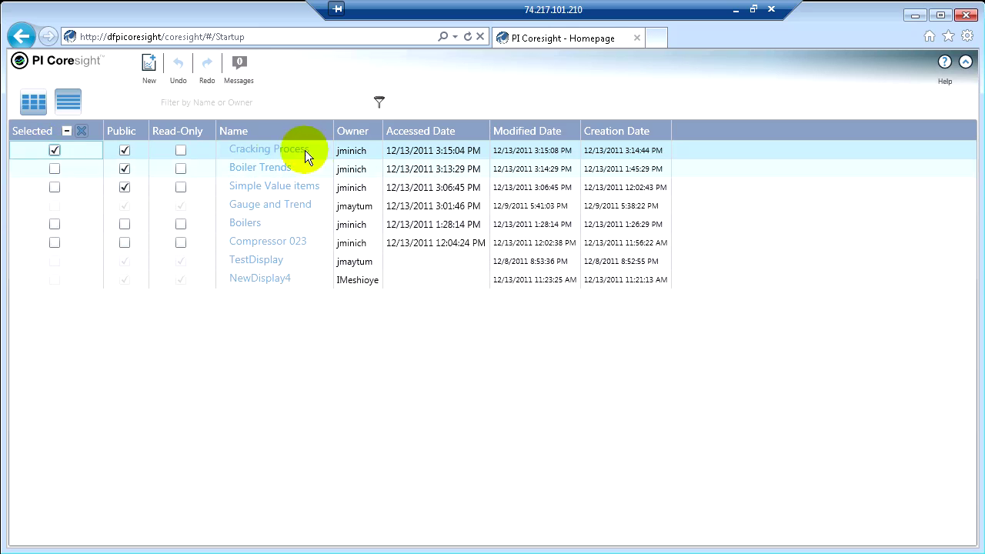
mouse_move(283, 156)
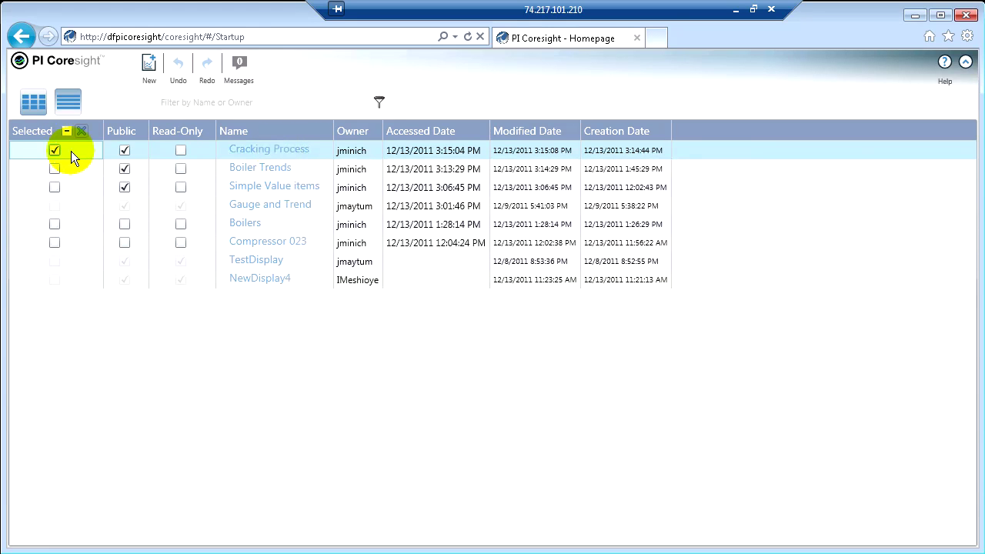
left_click(82, 131)
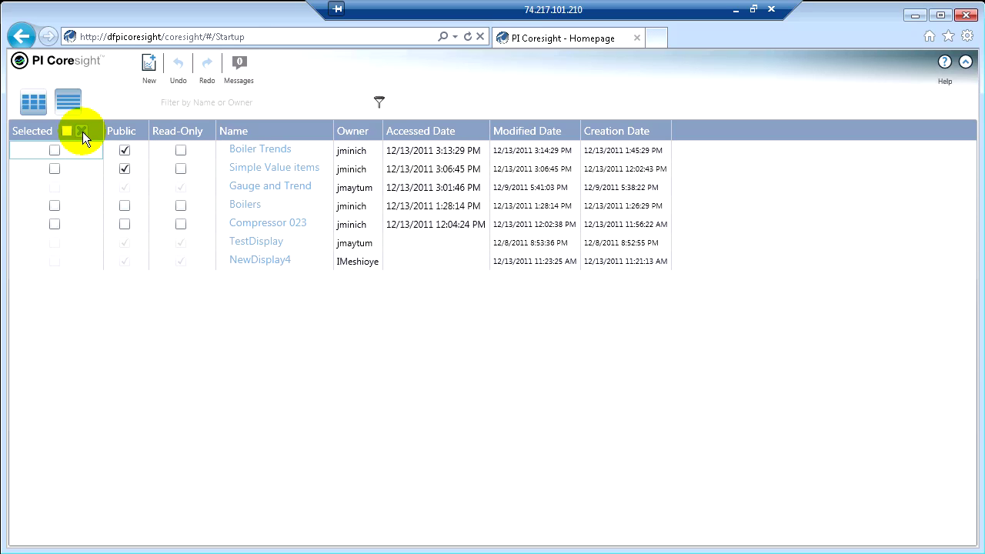
left_click(36, 100)
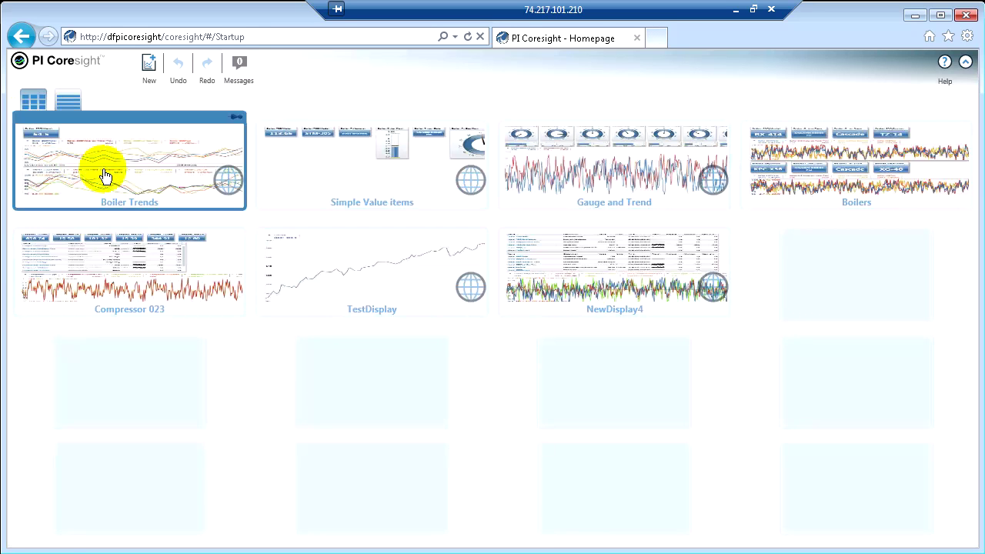
- Add Boiler-210 Burner, Fuel, Fuel Gas Flow and Water value tiles to Boiler Trends, then reopen it
left_click(157, 143)
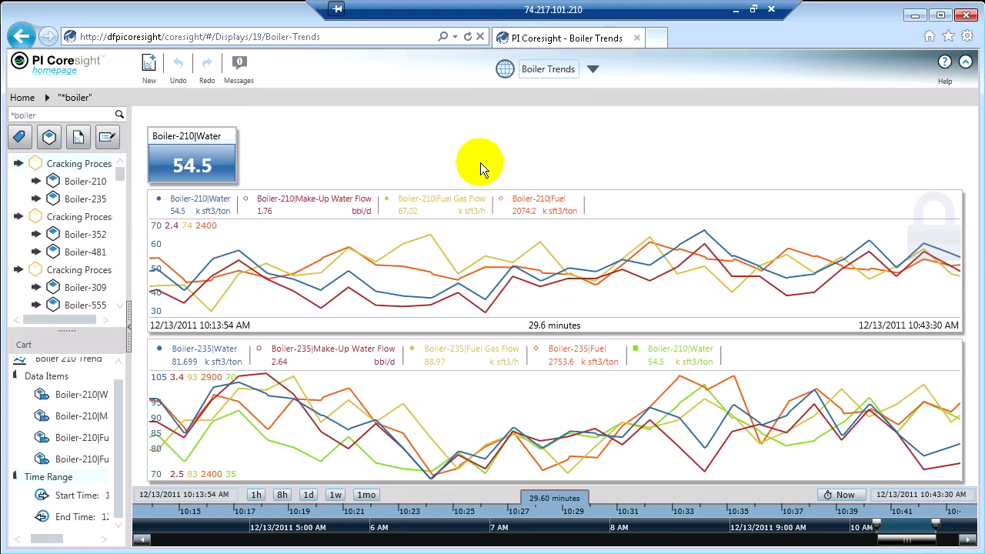
left_click(35, 181)
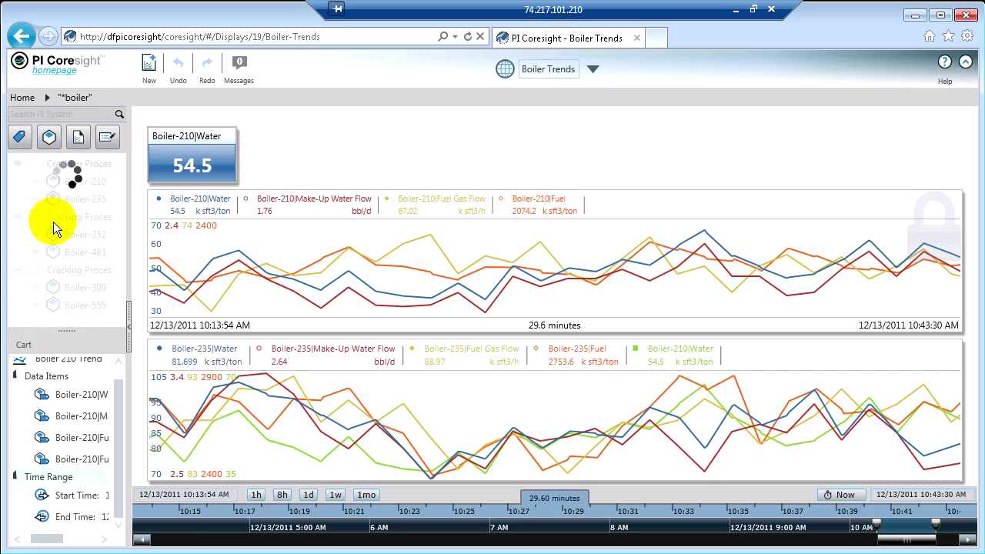
left_click(55, 166)
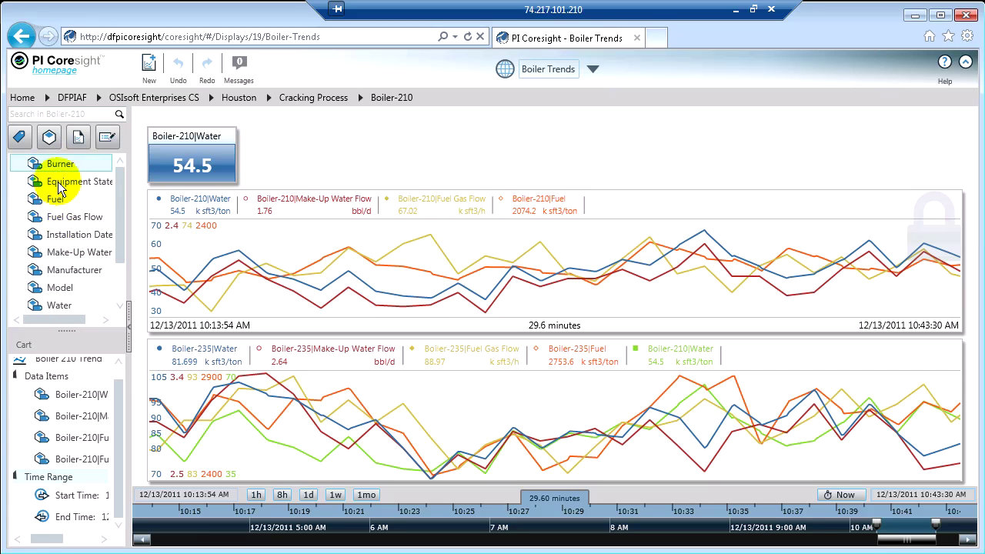
left_click(56, 199, "ctrl")
left_click(58, 218, "ctrl")
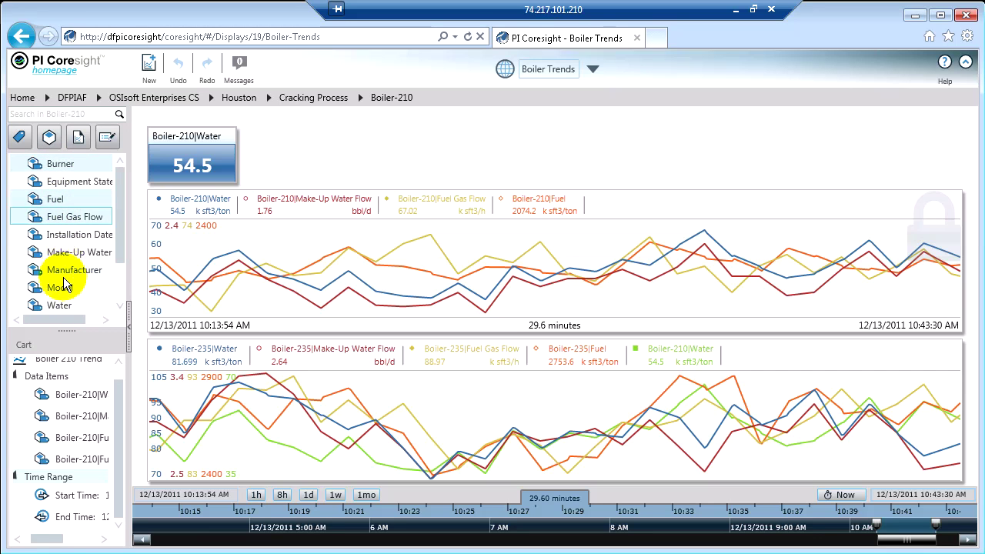
left_click(59, 305, "ctrl")
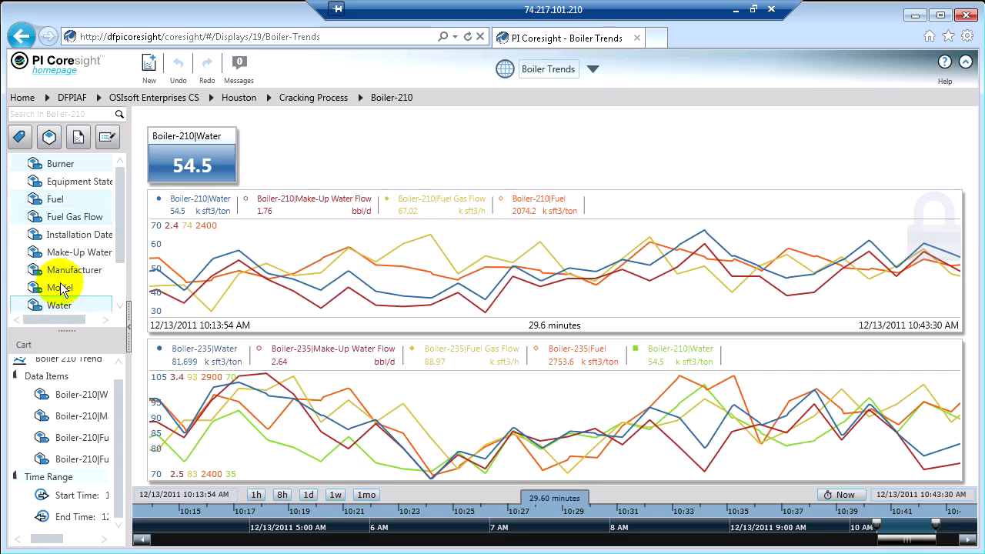
left_click_drag(53, 219, 260, 167)
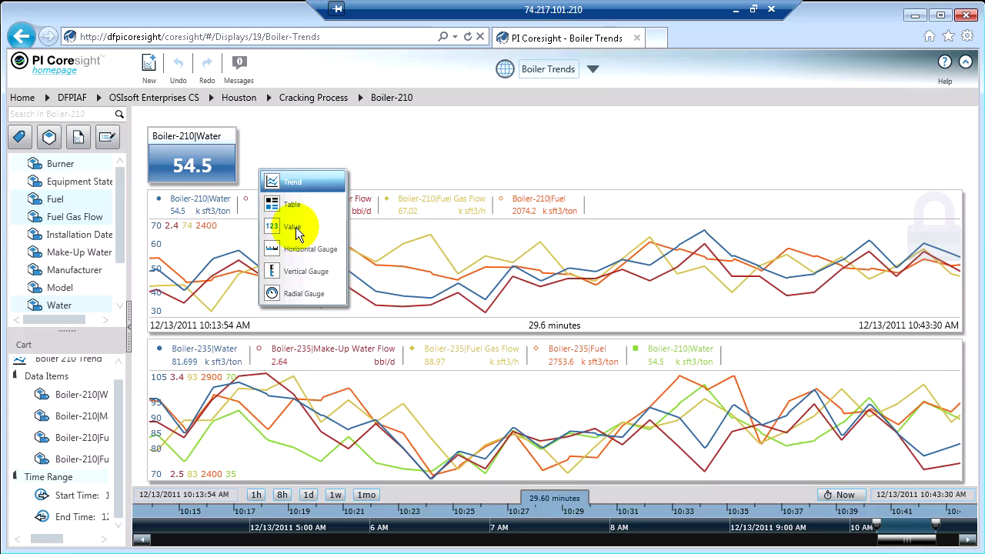
left_click(295, 227)
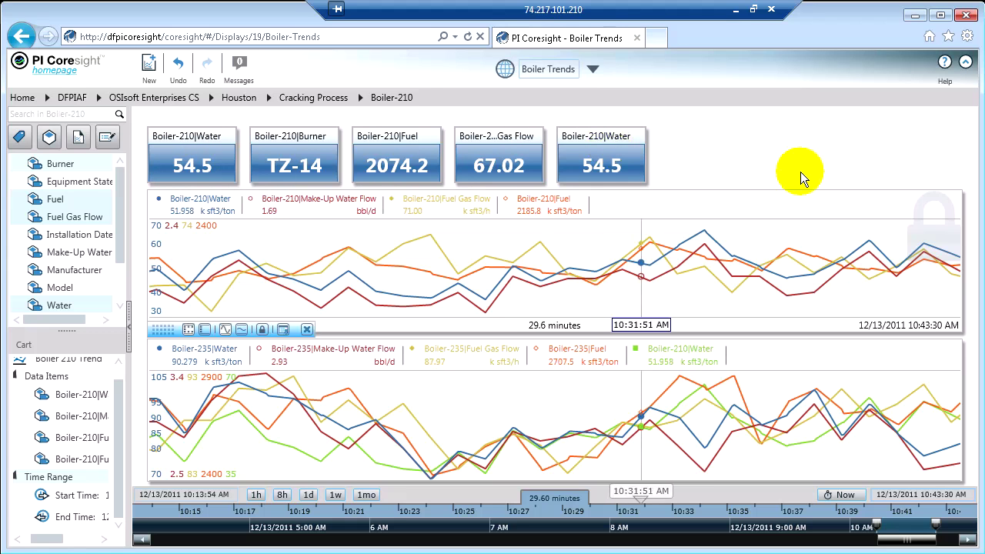
left_click(66, 68)
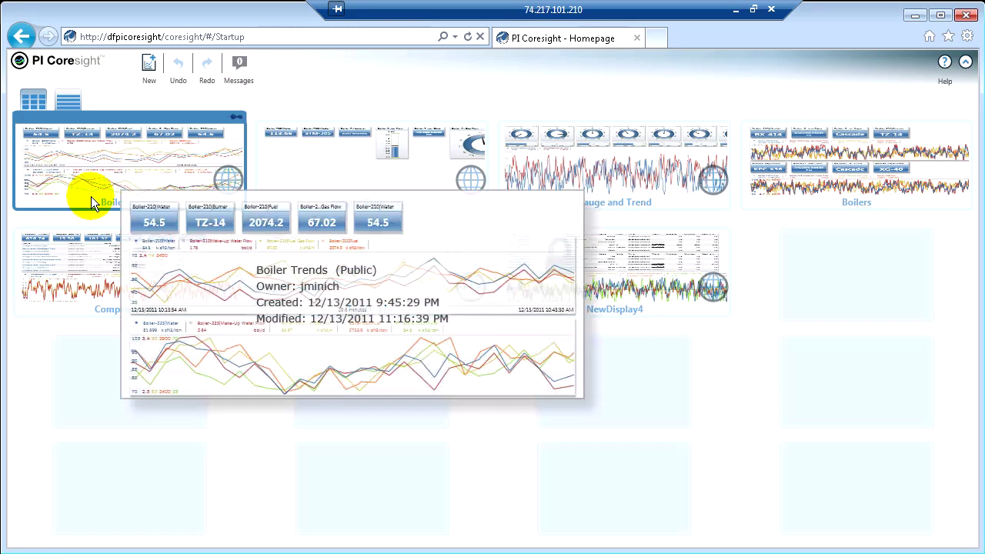
left_click(128, 169)
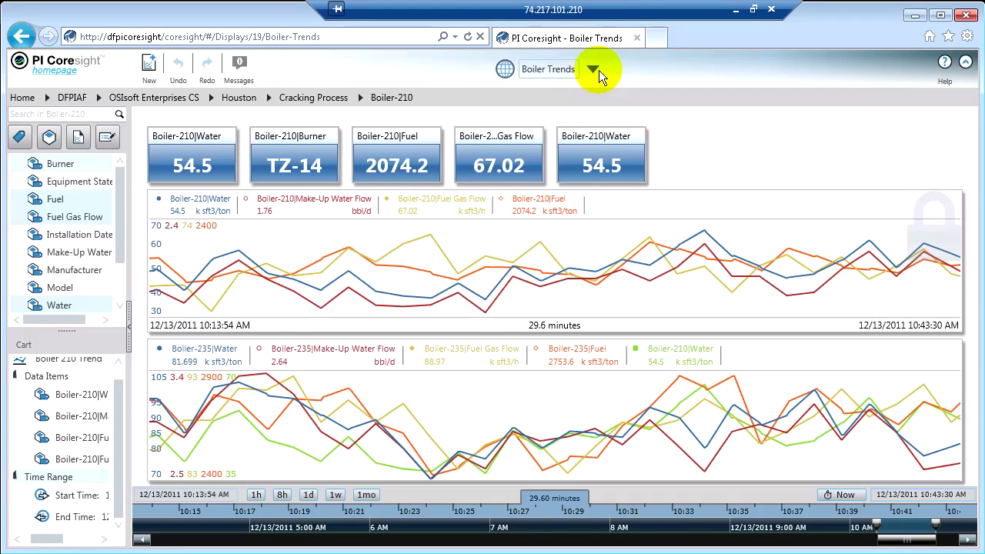
- Set Boiler Trends to Read Only and add Boiler-235 Burner, Fuel, Fuel Gas Flow, Water value tiles
left_click(597, 70)
left_click(549, 87)
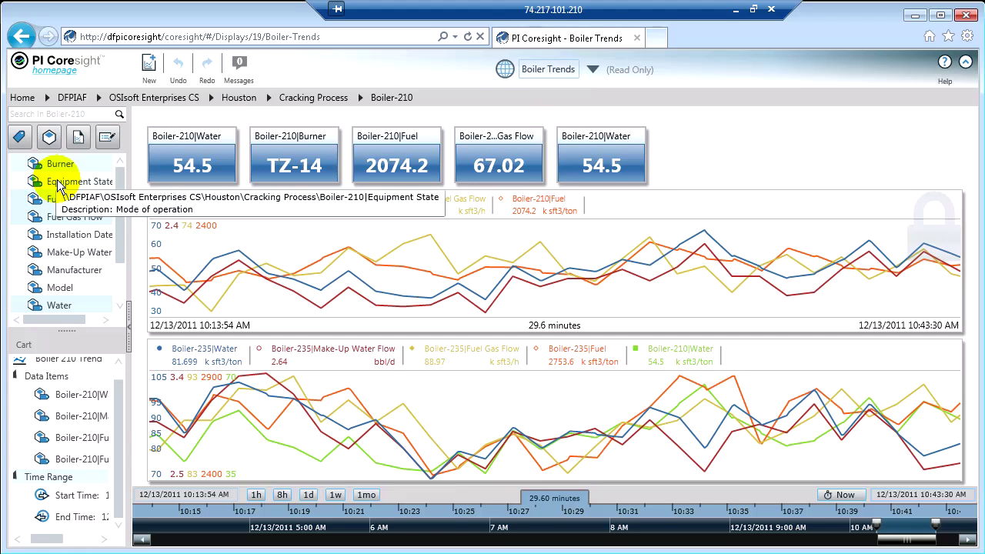
left_click(322, 98)
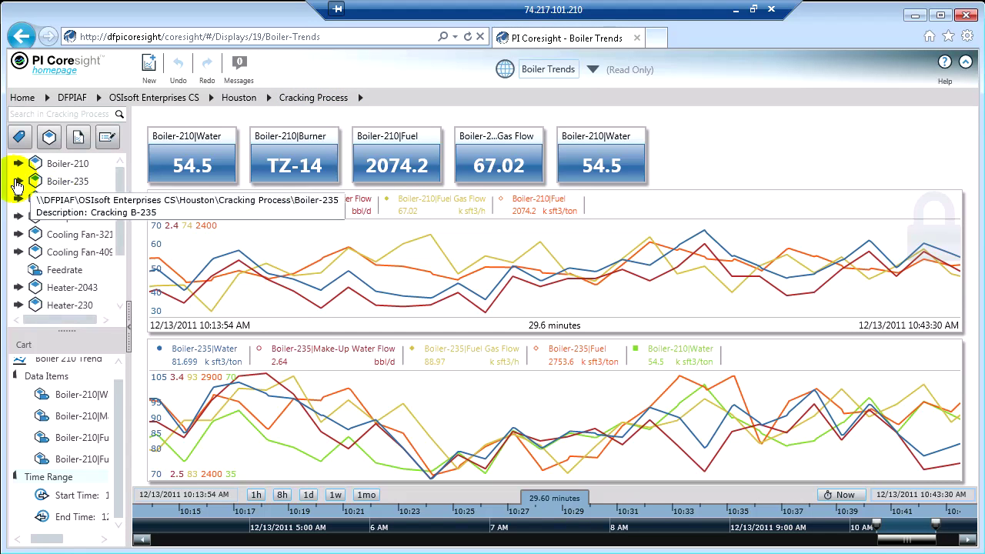
left_click(43, 195)
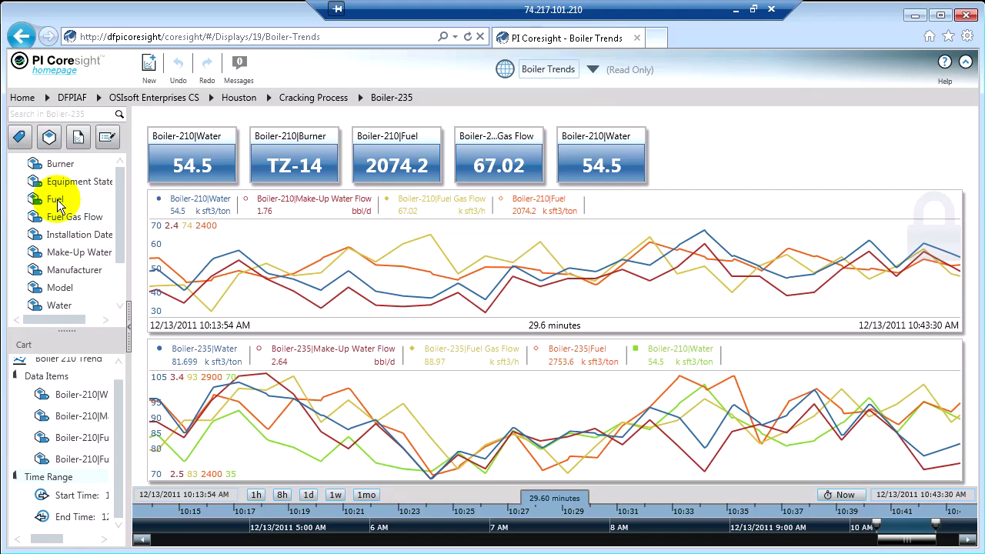
left_click(60, 201)
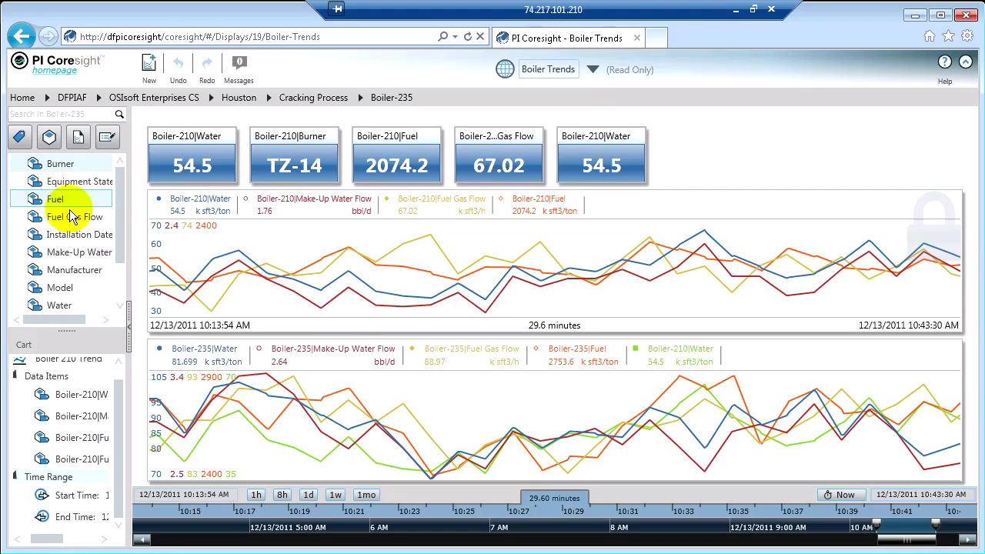
left_click(69, 217)
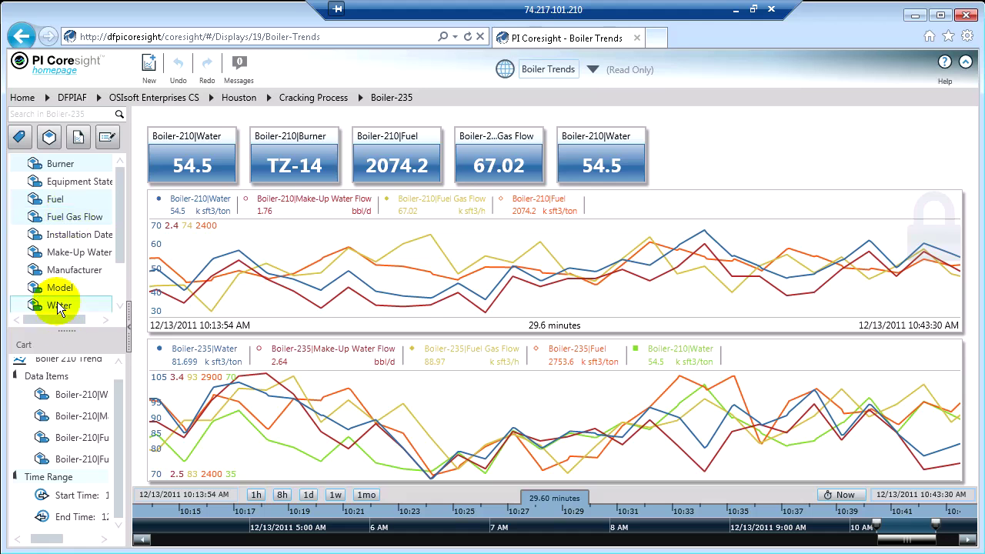
left_click_drag(43, 306, 165, 193)
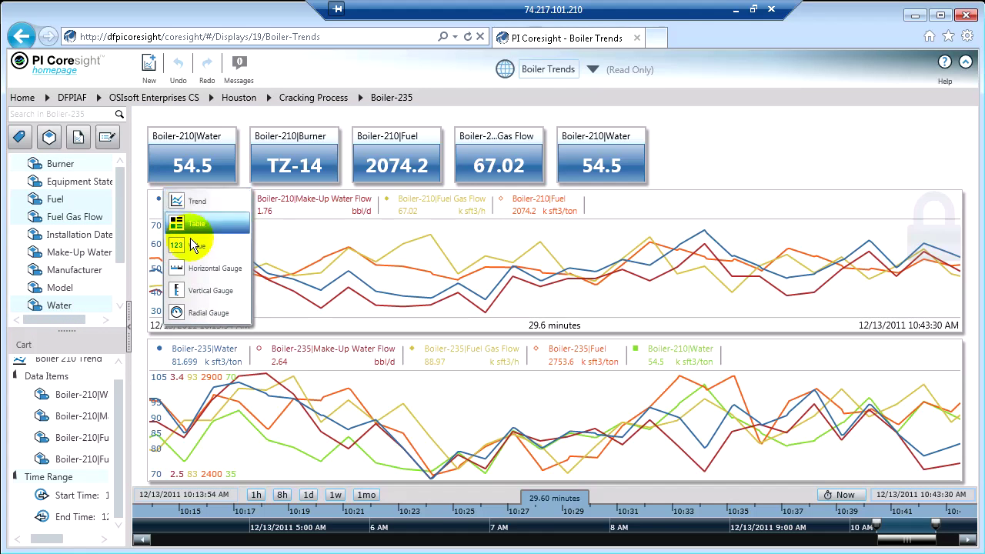
left_click(191, 246)
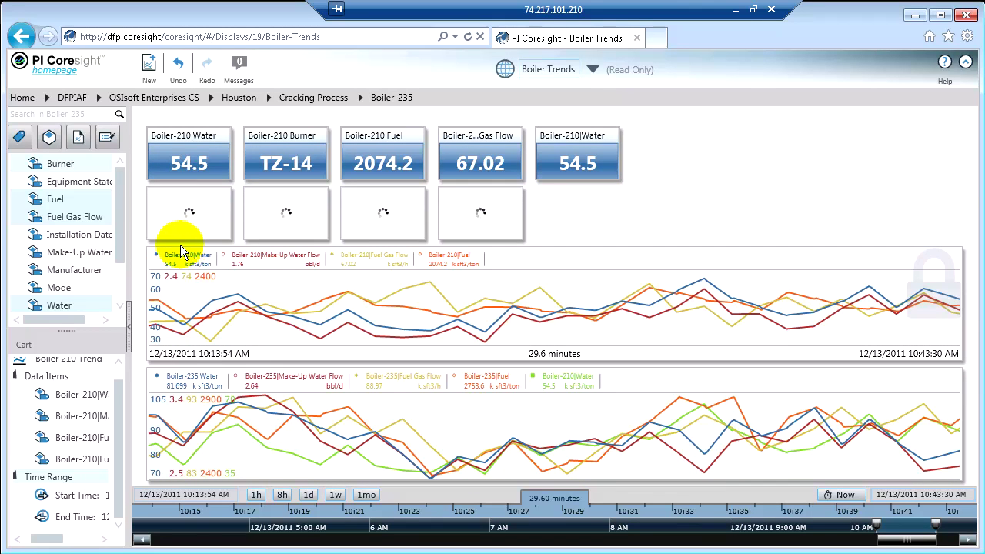
mouse_move(446, 213)
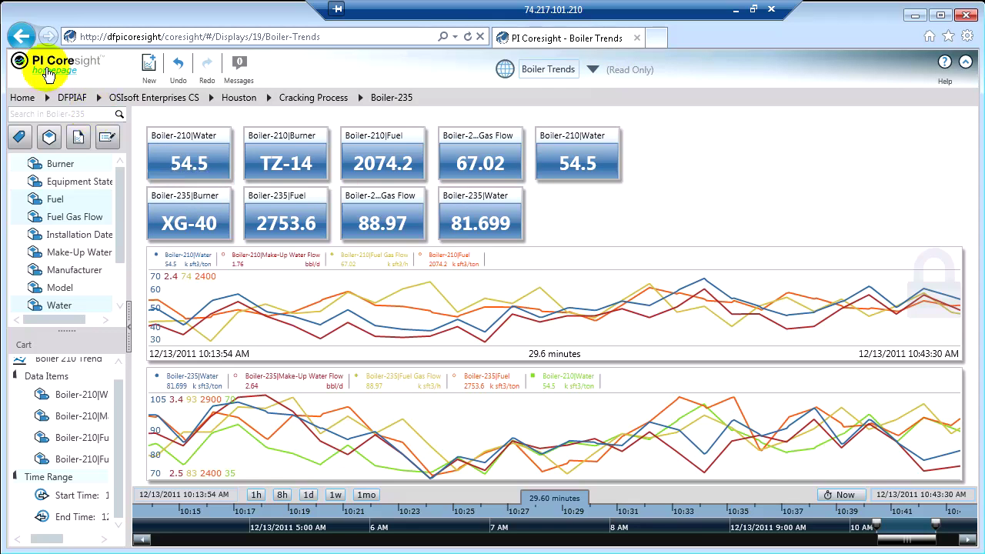
- Reopen Boiler Trends from the homepage to check the Boiler-235 tiles were discarded
left_click(44, 67)
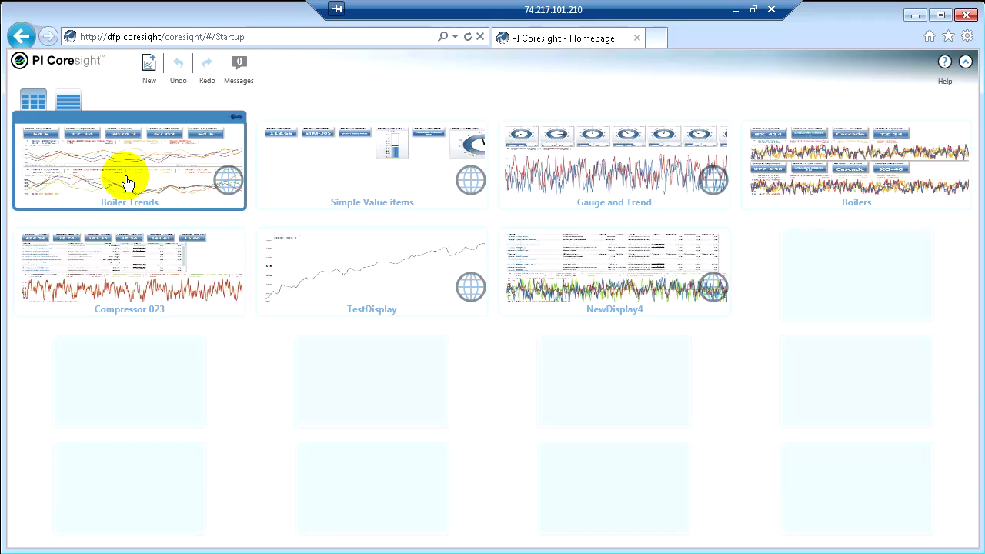
left_click(125, 182)
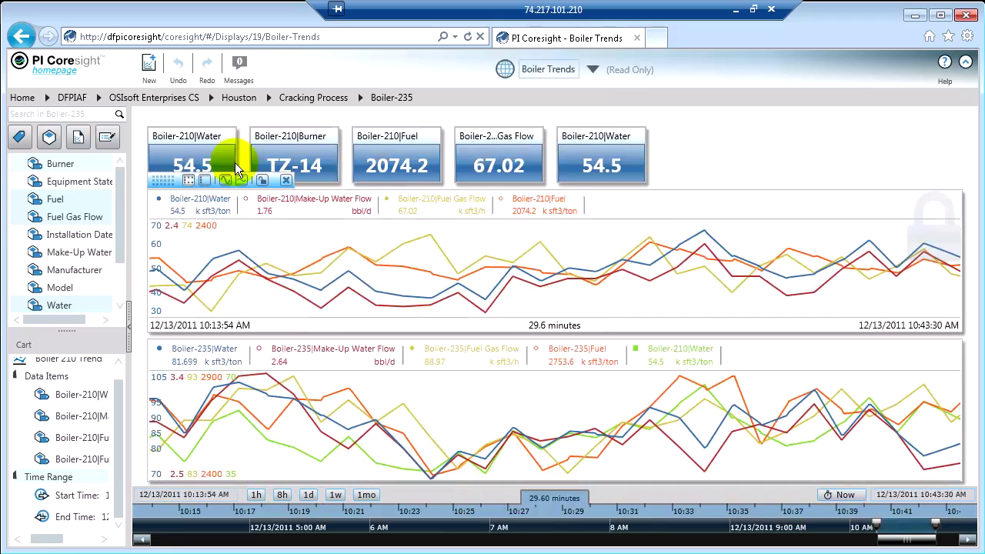
mouse_move(641, 173)
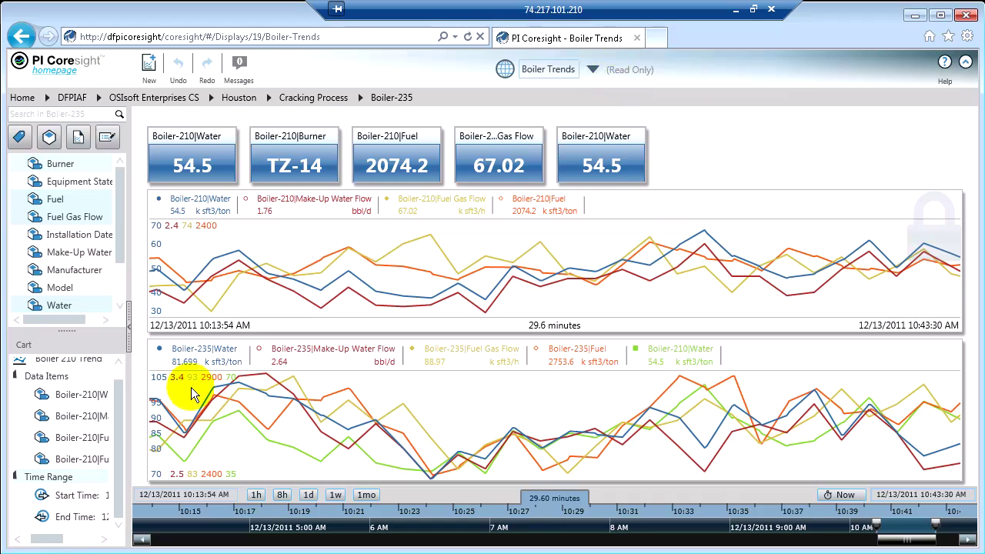
mouse_move(643, 327)
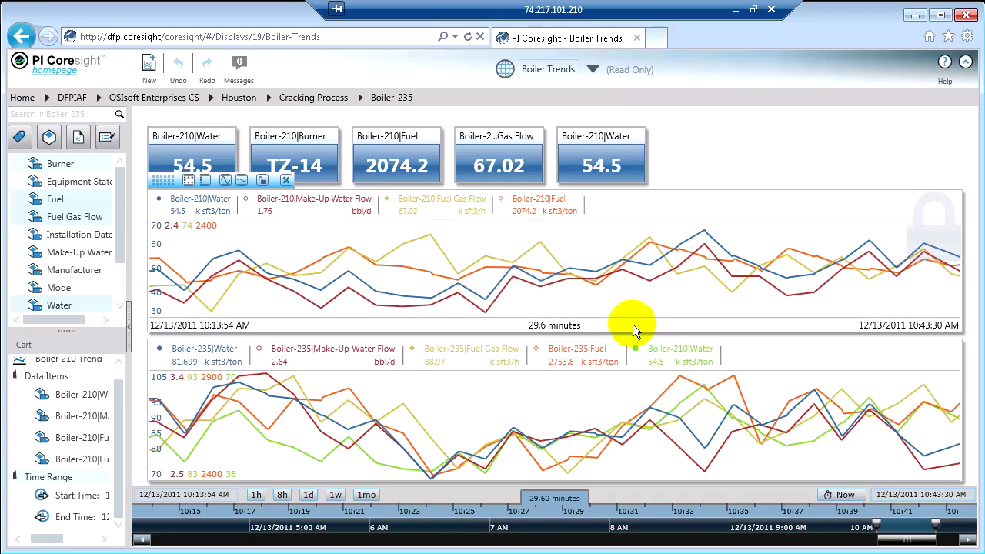
- Open the colleague's Gauge and Trend display and zoom its trend to a 1.93-hour span
left_click(55, 64)
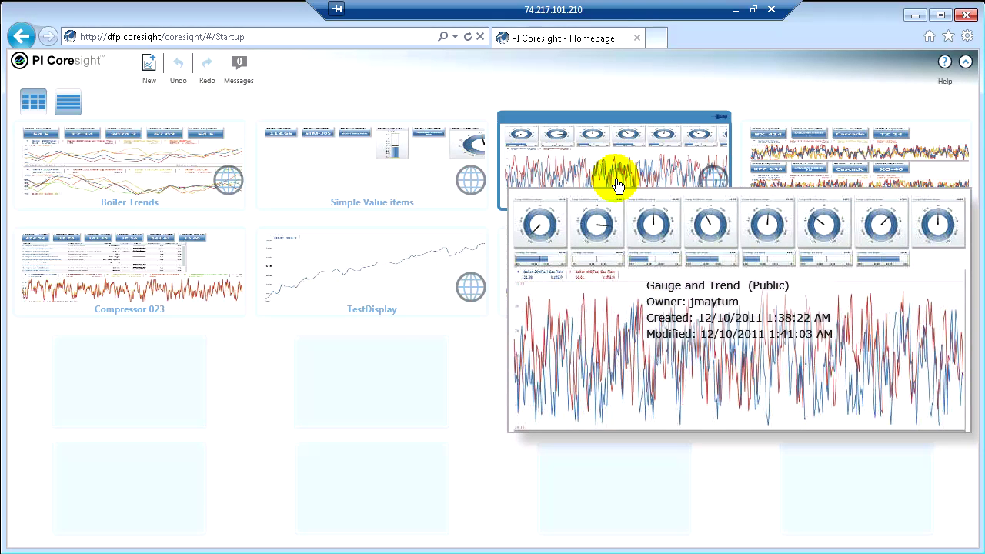
left_click(620, 172)
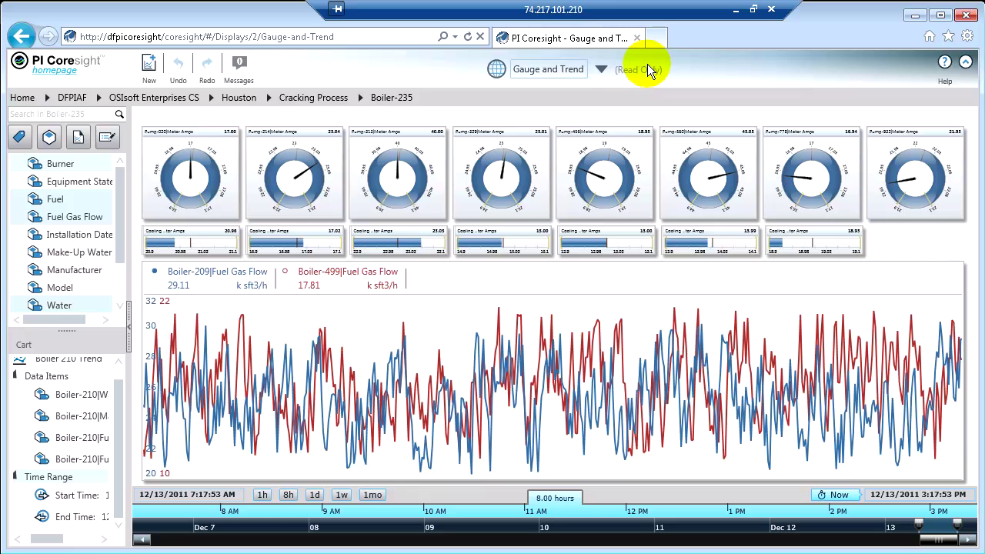
mouse_move(469, 300)
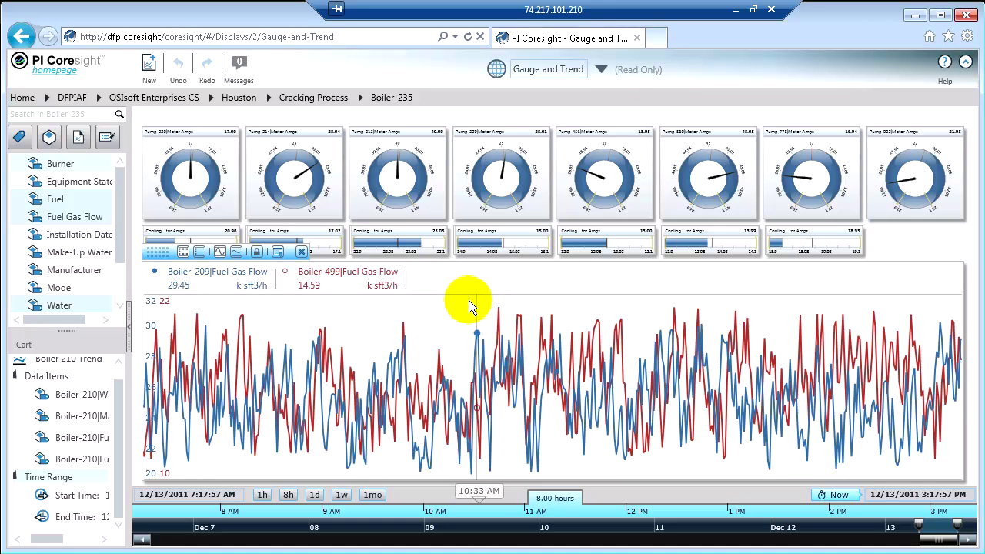
left_click_drag(554, 331, 664, 480)
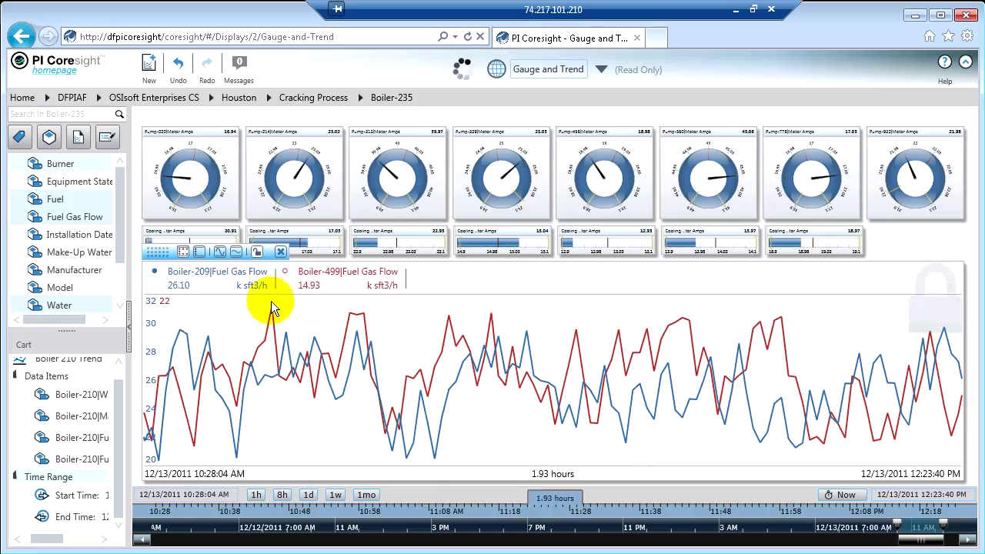
left_click(290, 338)
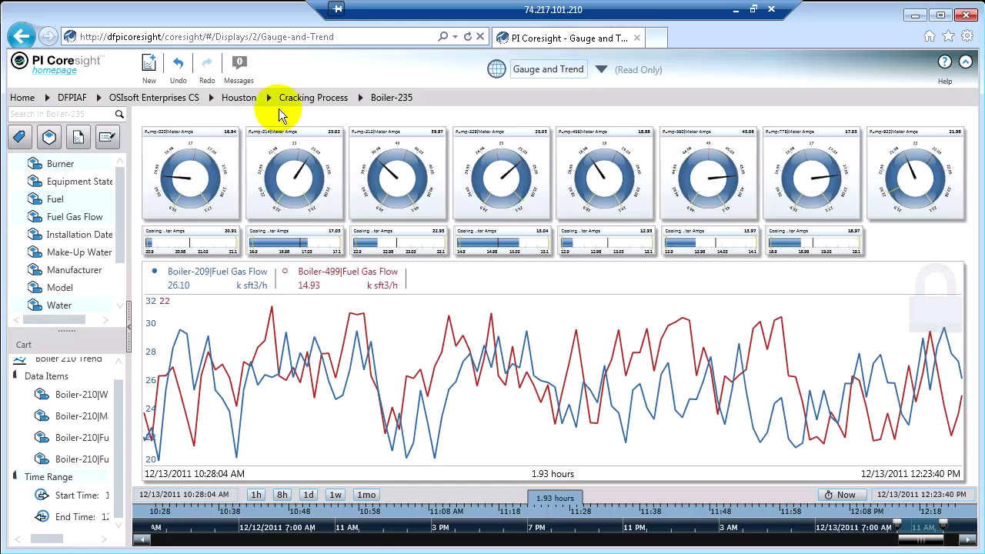
- Add Compressor-304 from the Cracking Process assets to the display as a table
left_click(295, 102)
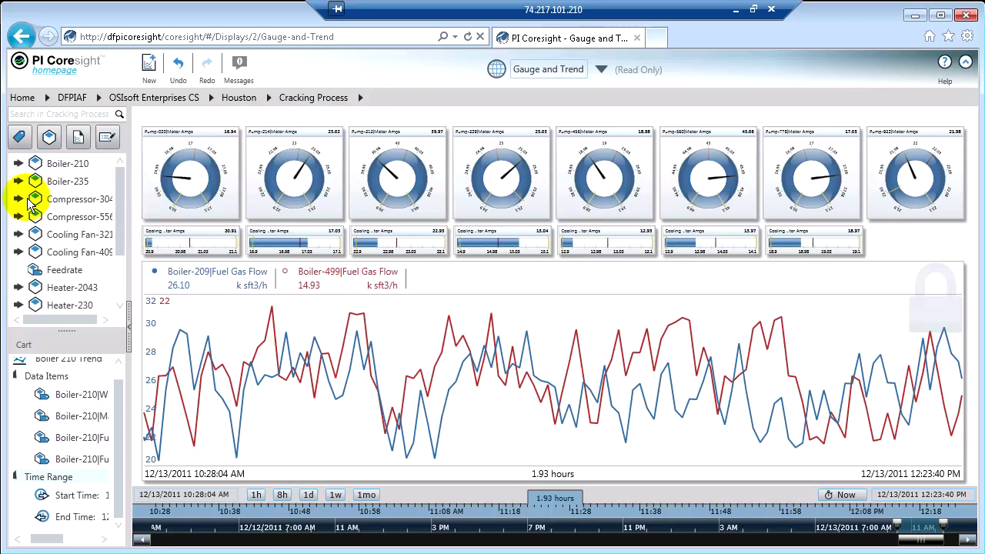
left_click_drag(35, 204, 158, 273)
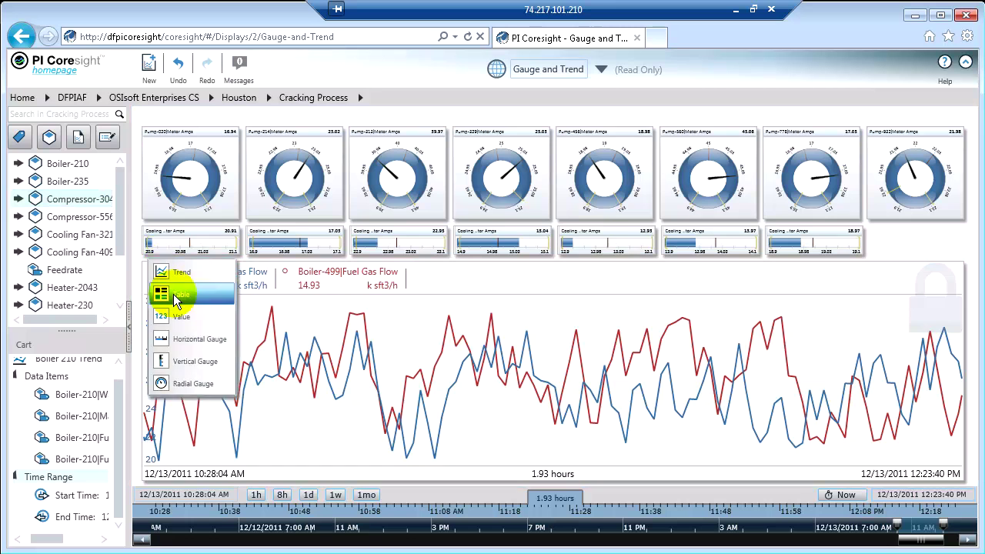
left_click(165, 277)
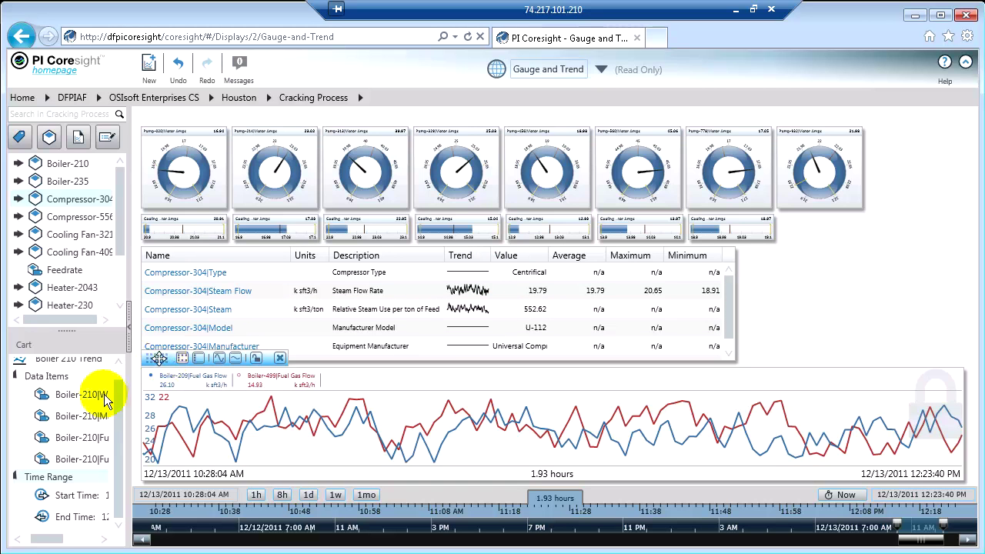
- Drag the Boiler-209 fuel gas flow trend into the cart and name it 'BOiler 209 Trend'
scroll(115, 377, "up", 1)
left_click(15, 397)
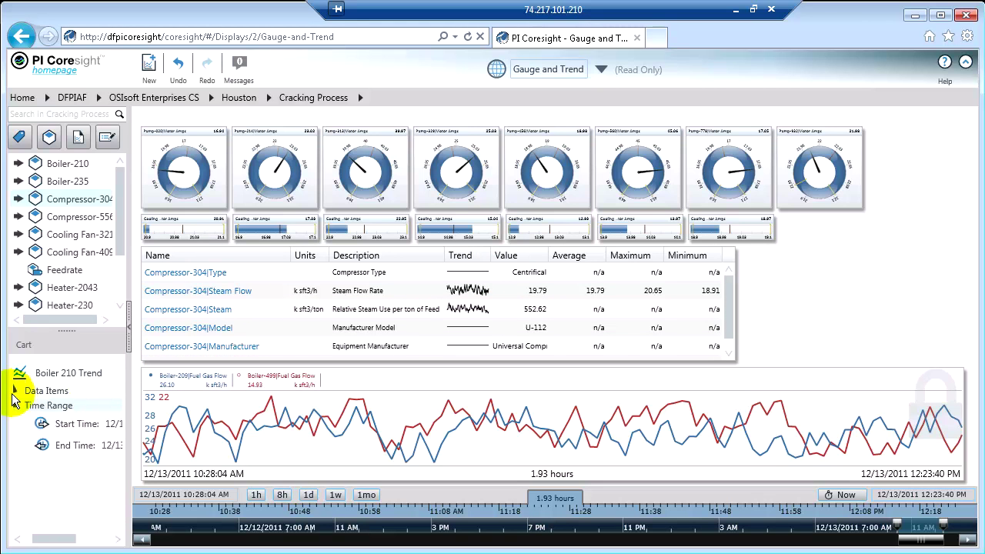
left_click(15, 406)
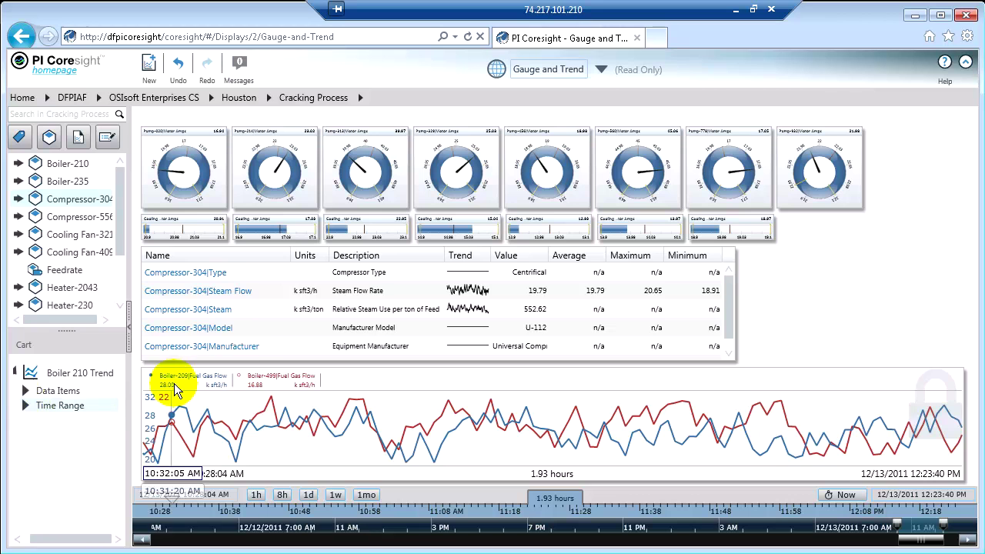
left_click_drag(162, 362, 35, 439)
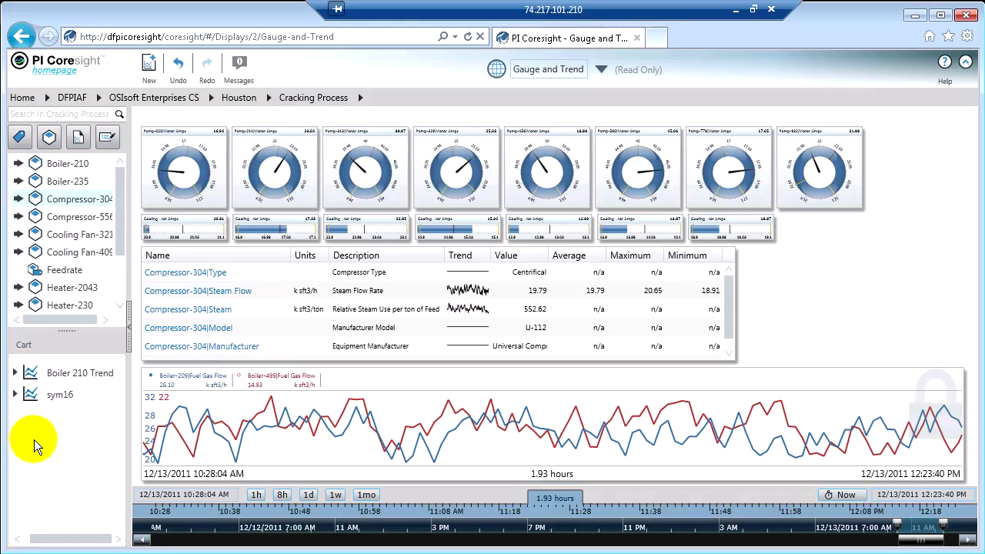
left_click(54, 394)
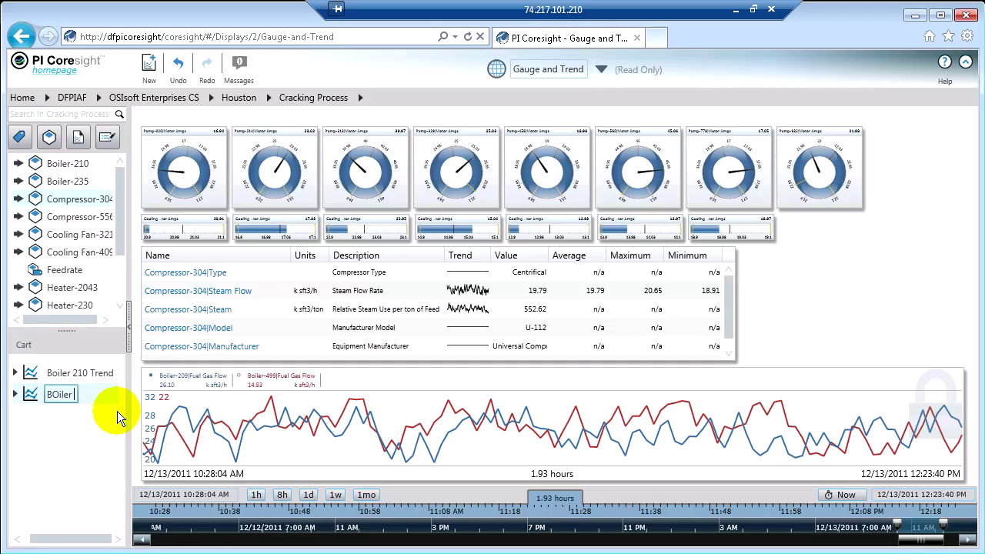
type("BOiler 209 Tr")
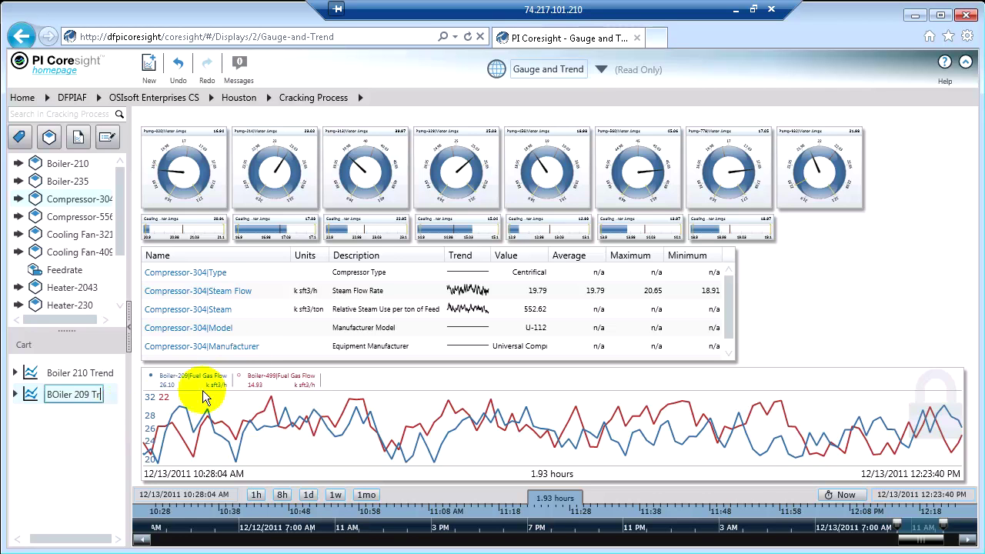
type("end")
key("Return")
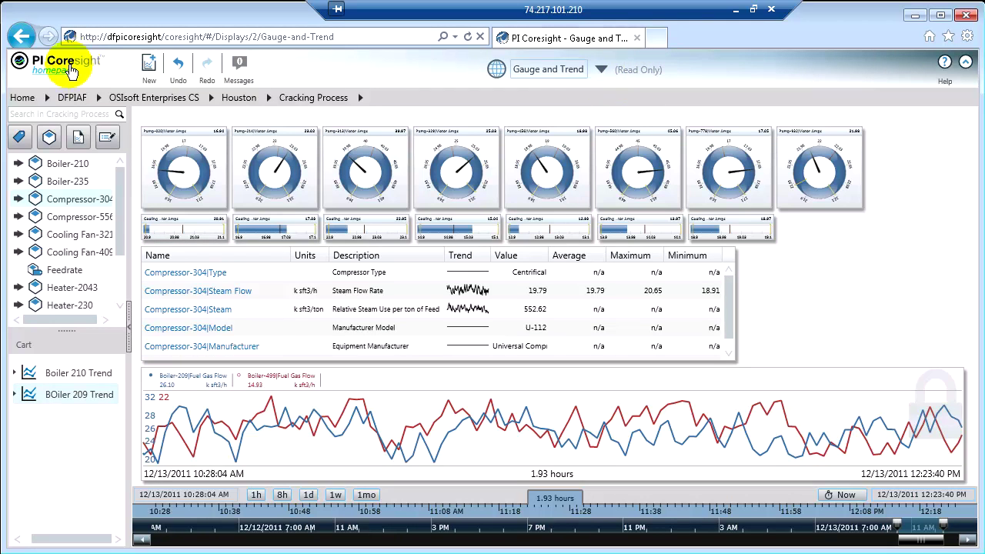
- From the homepage, reopen the Gauge and Trend display and drop Cooling Fan-321 onto it
left_click(76, 66)
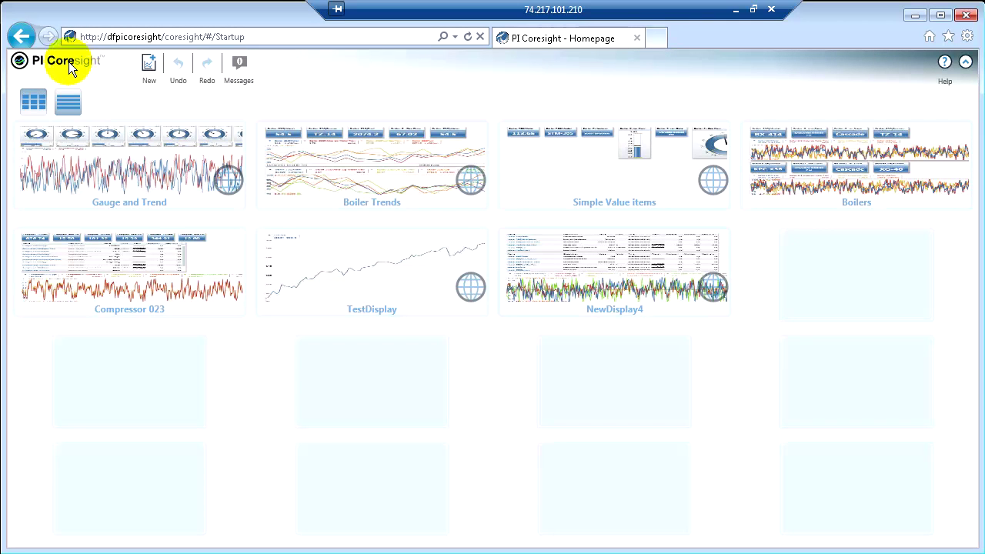
left_click(107, 165)
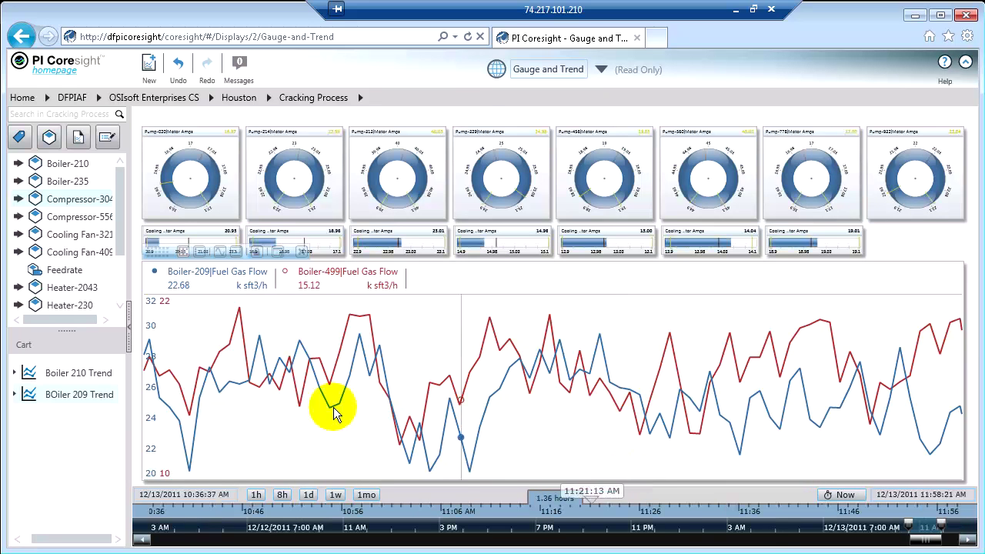
left_click_drag(35, 235, 160, 266)
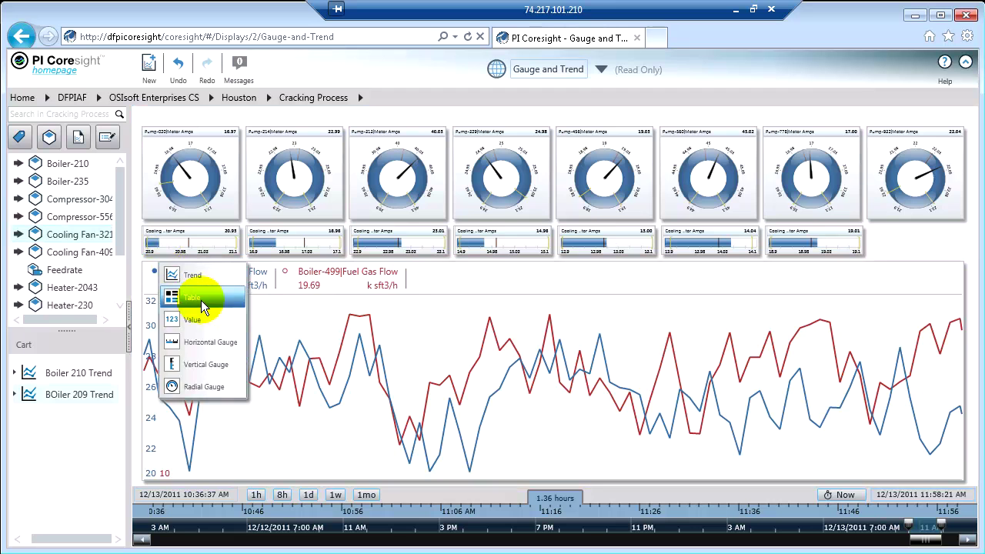
- Show Cooling Fan-321 as a table and save the display as 'Gauge, Table and Trend'
left_click(194, 297)
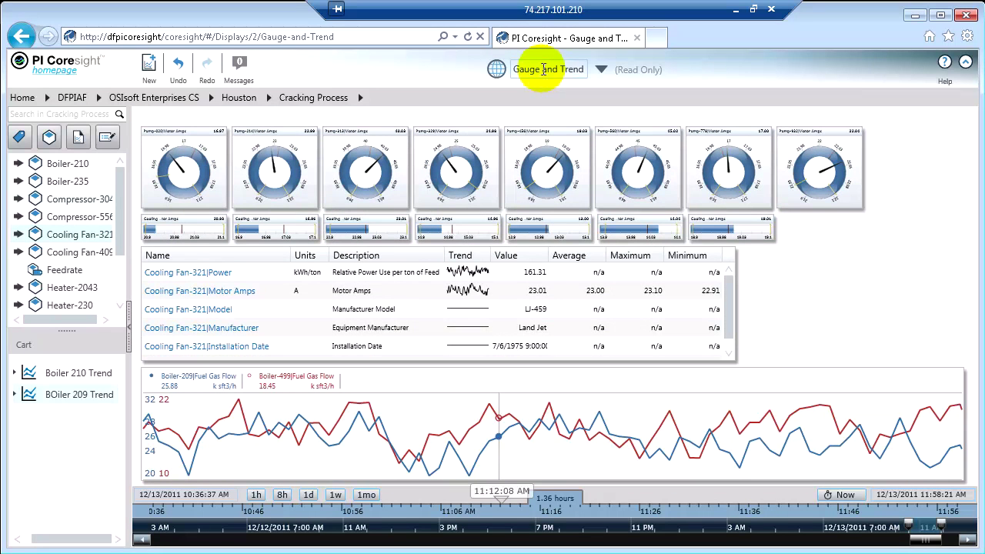
left_click(578, 67)
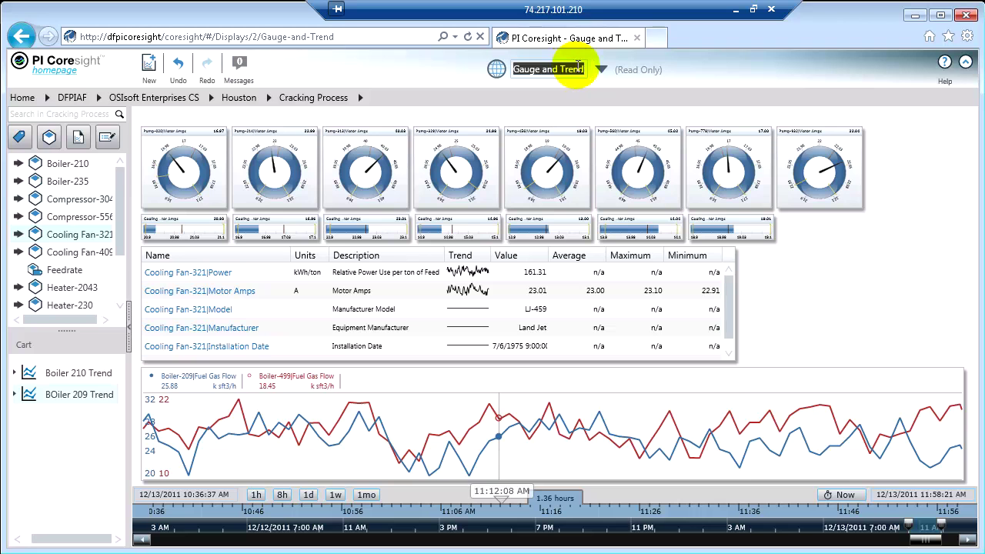
type("G")
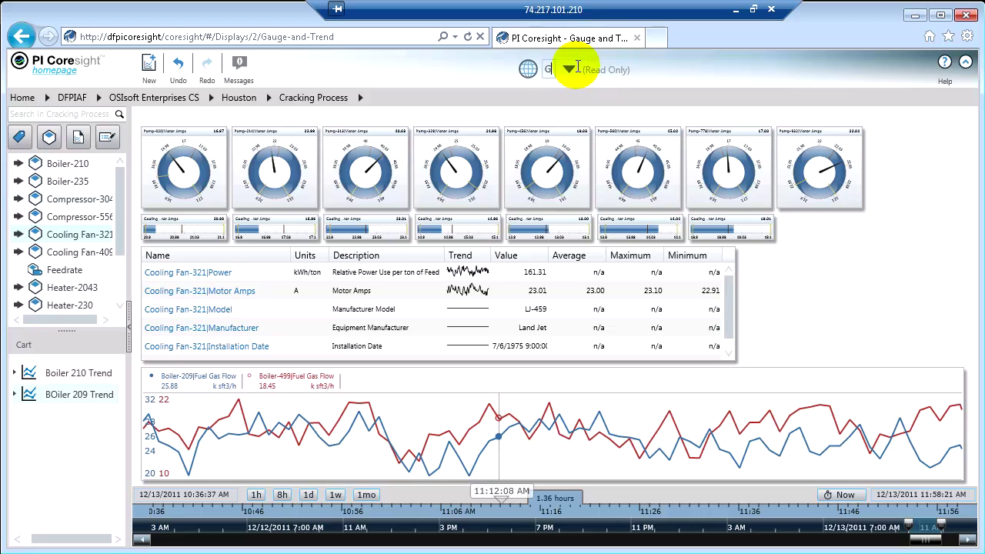
type("auge, Table and ")
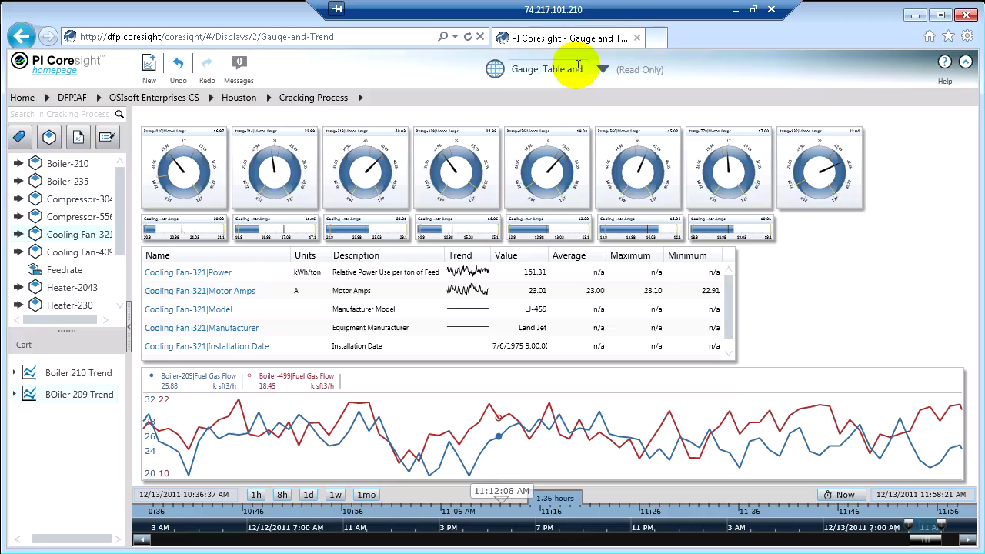
type("Trend")
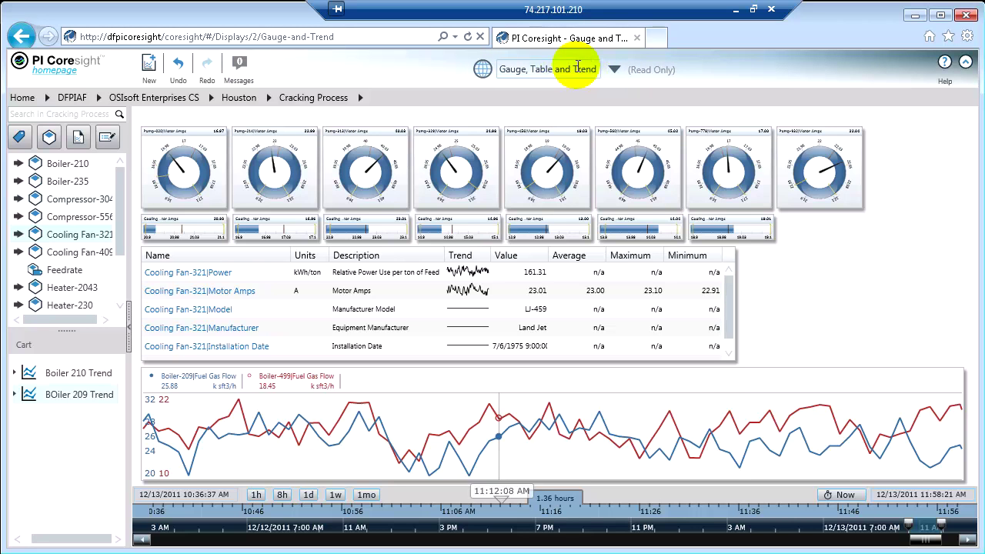
key("Return")
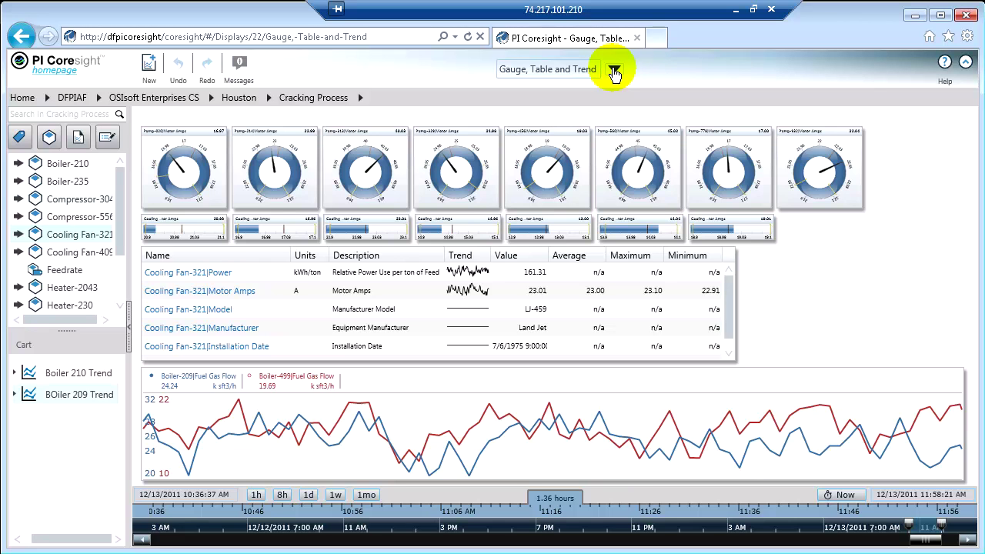
- Go back to the displays homepage and view the Gauge and Trend thumbnail's details
left_click(48, 71)
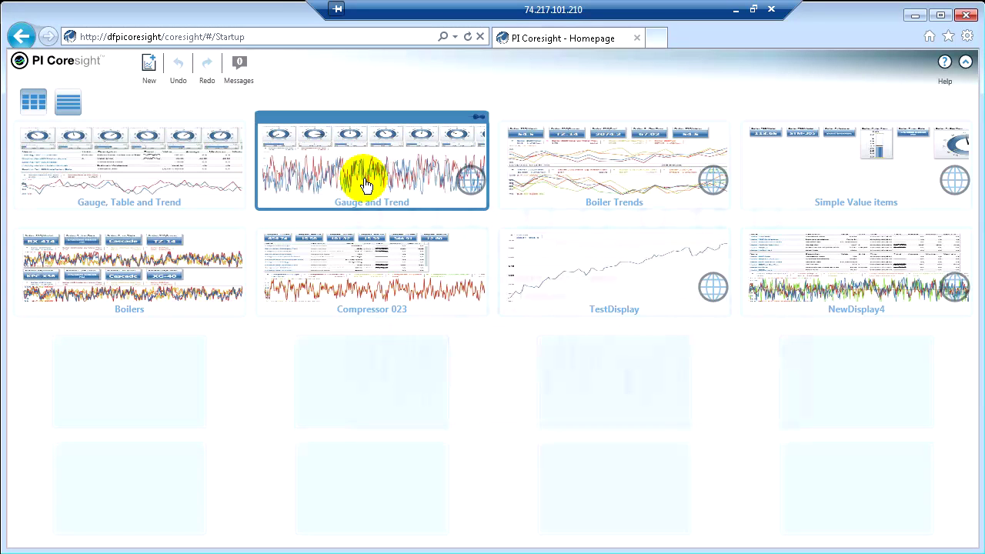
mouse_move(363, 176)
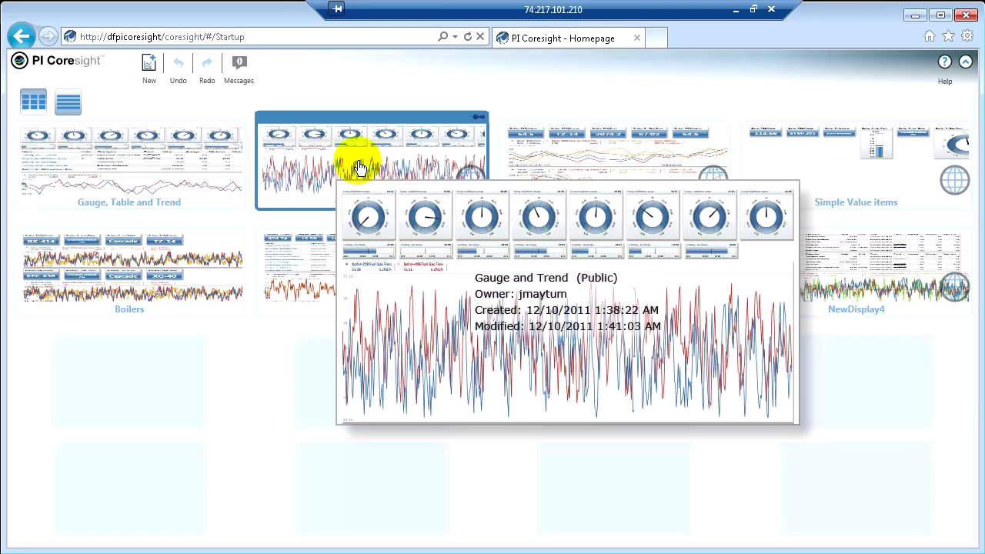